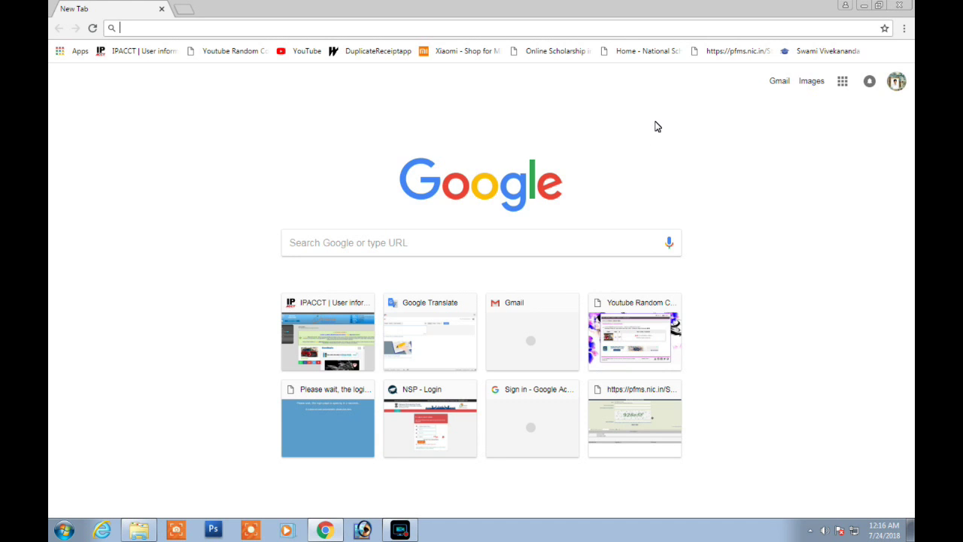
# Go to nsp.gov.in in Chrome using the NSP address-bar autocomplete
pyautogui.click(305, 27)
pyautogui.write('NSP')
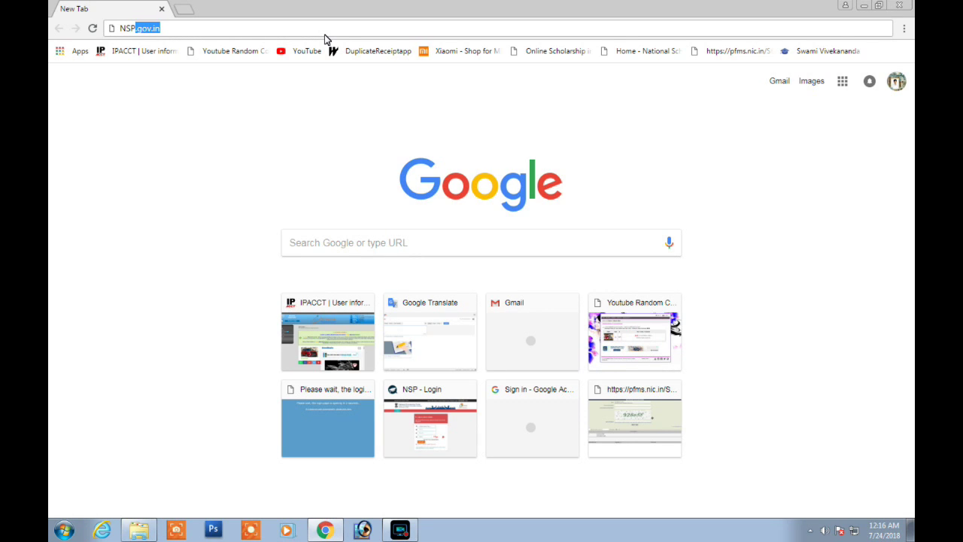
pyautogui.press('Return')
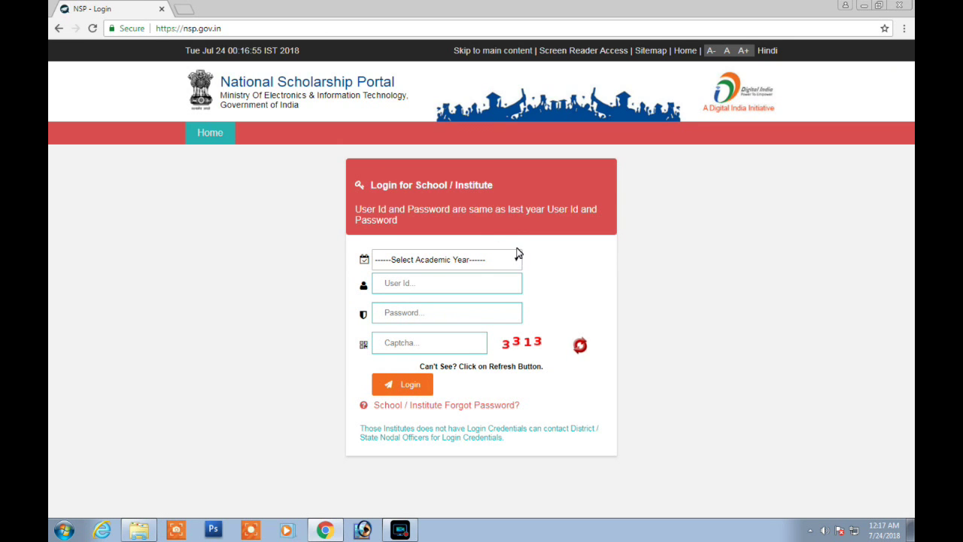
# Navigate Home, New Registration and Login to Apply to reach the fresh-application login
pyautogui.click(215, 134)
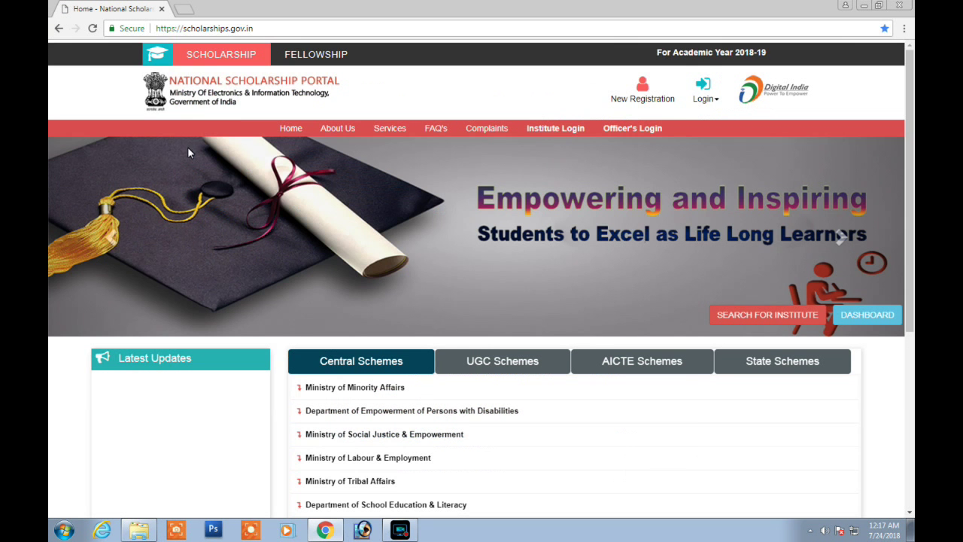
pyautogui.click(645, 93)
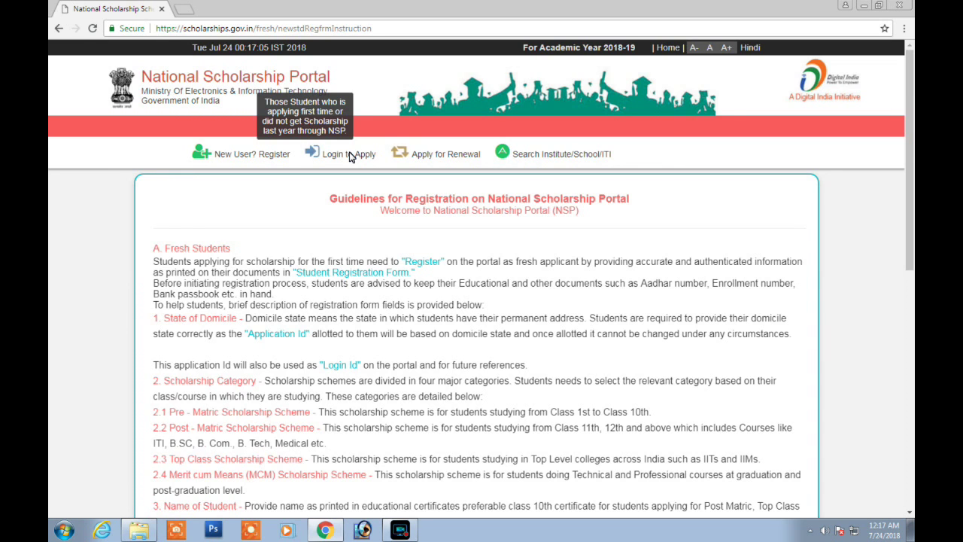
pyautogui.click(346, 155)
pyautogui.click(439, 277)
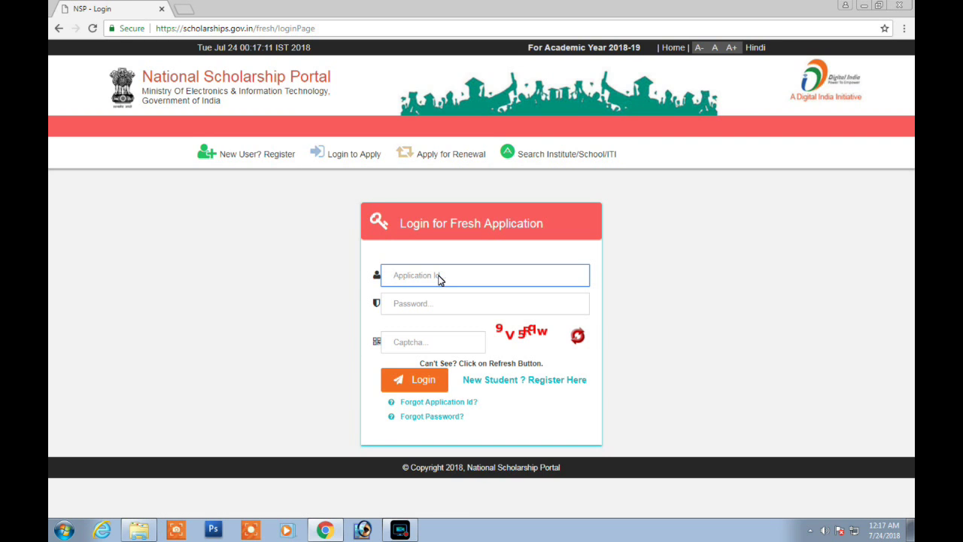
# Enter the application ID, the account password and the displayed captcha code
pyautogui.click(452, 304)
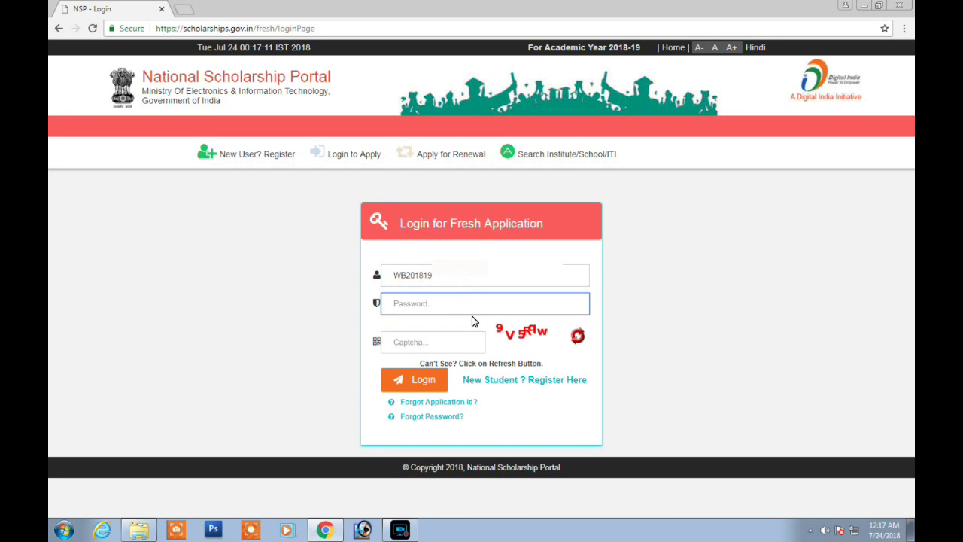
pyautogui.click(443, 306)
pyautogui.write('**********')
pyautogui.click(463, 343)
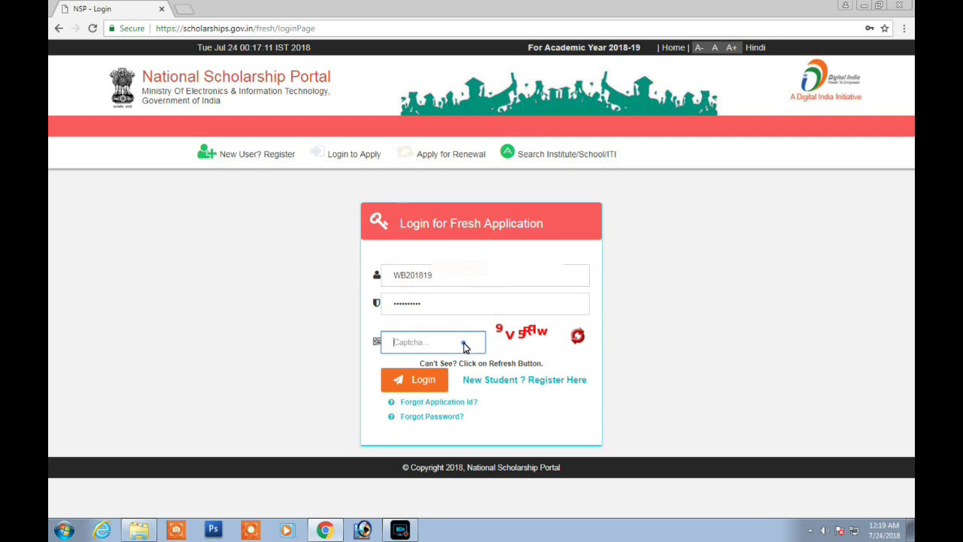
pyautogui.write('9V5RqW')
# Dismiss the wrong-captcha alert, enter the new captcha and log in again
pyautogui.click(419, 382)
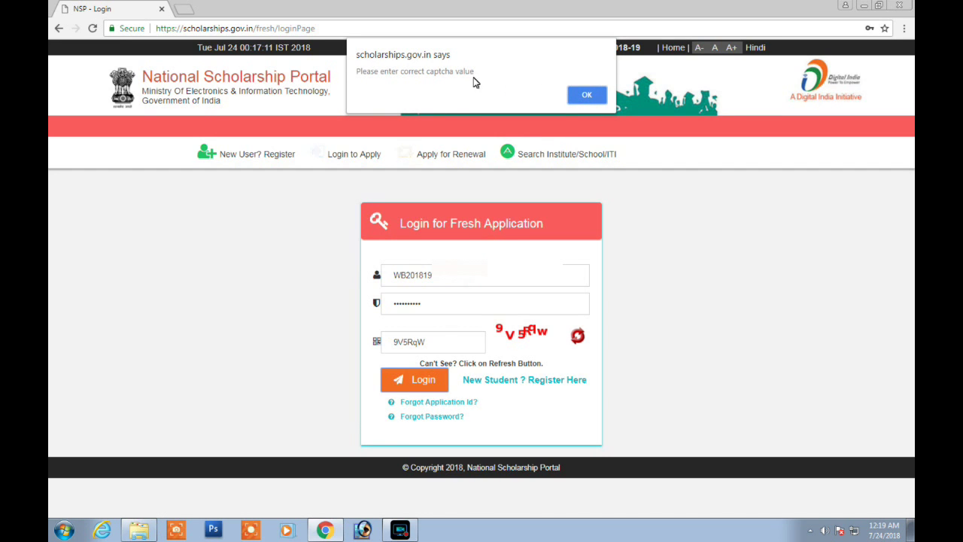
pyautogui.click(594, 95)
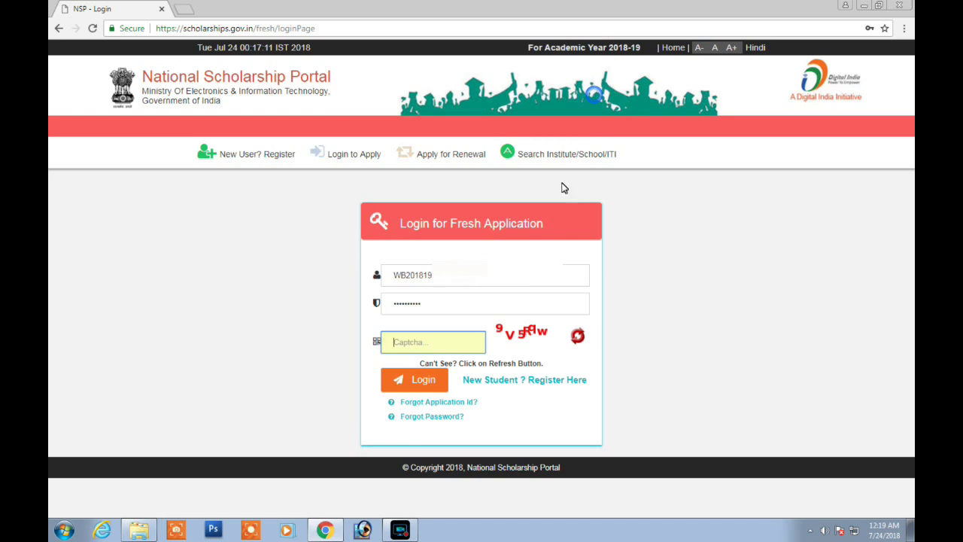
pyautogui.click(435, 347)
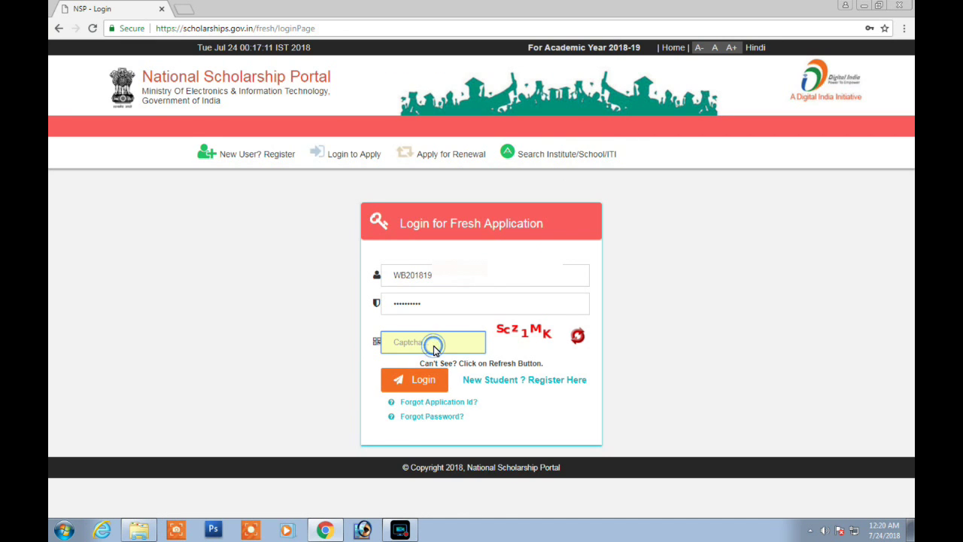
pyautogui.write('SC')
pyautogui.write('cz1M')
pyautogui.write('K')
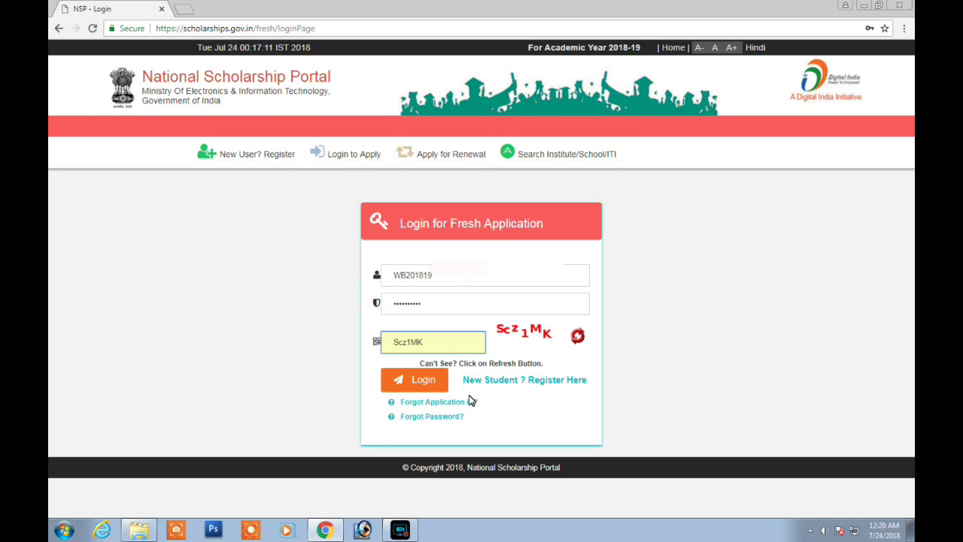
pyautogui.click(419, 383)
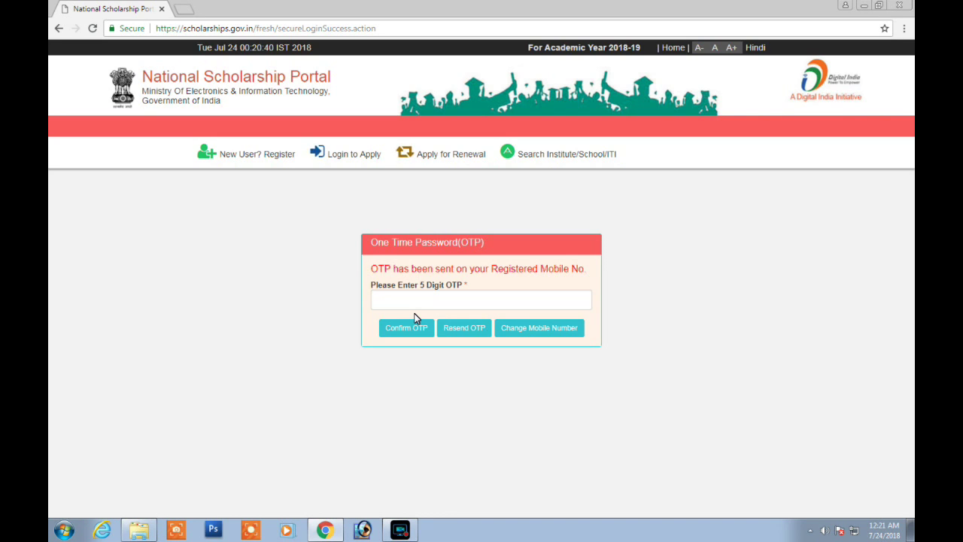
# Enter the 5-digit one-time password sent to the mobile and confirm it
pyautogui.click(417, 303)
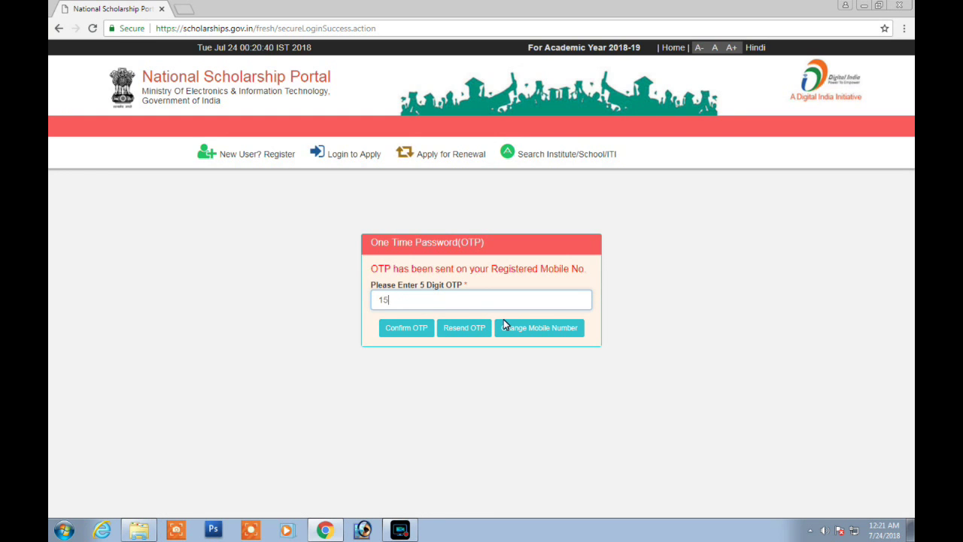
pyautogui.click(406, 328)
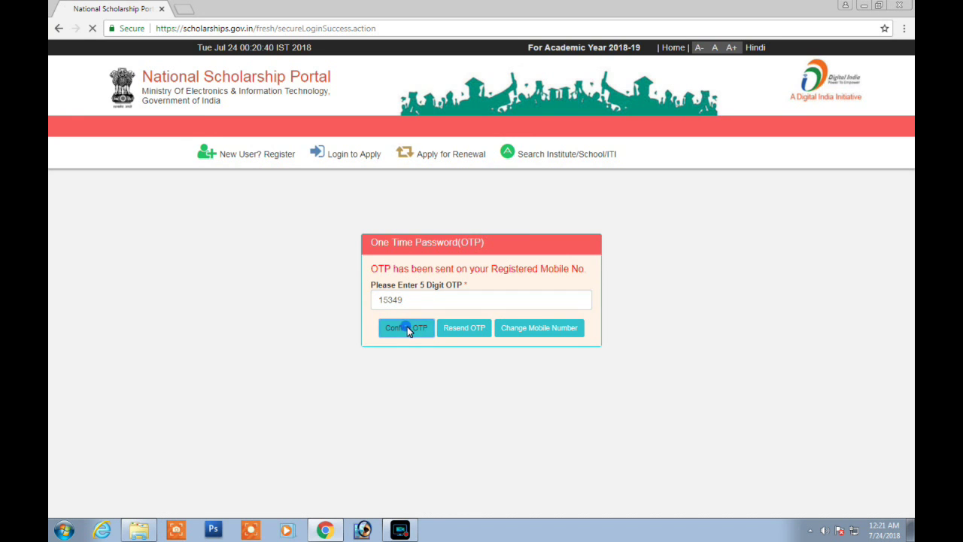
pyautogui.click(515, 242)
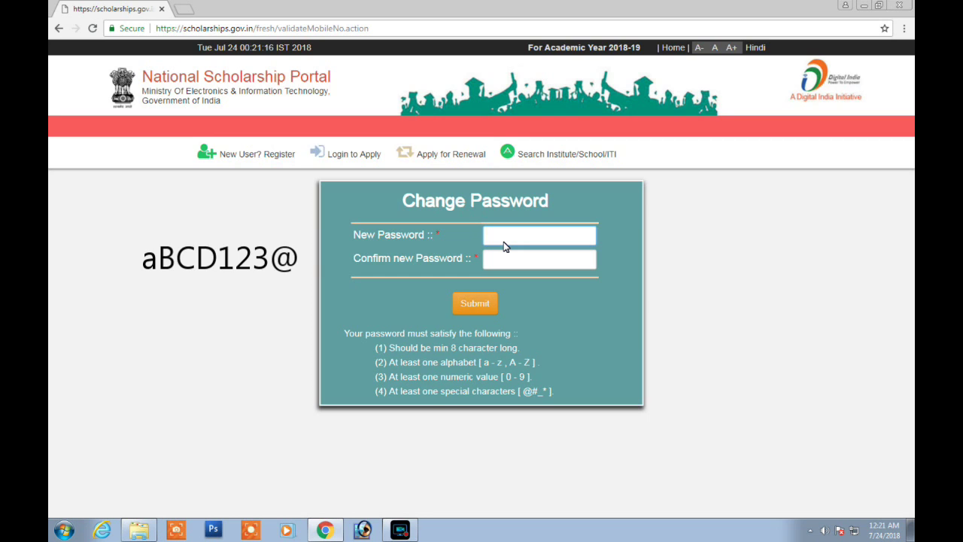
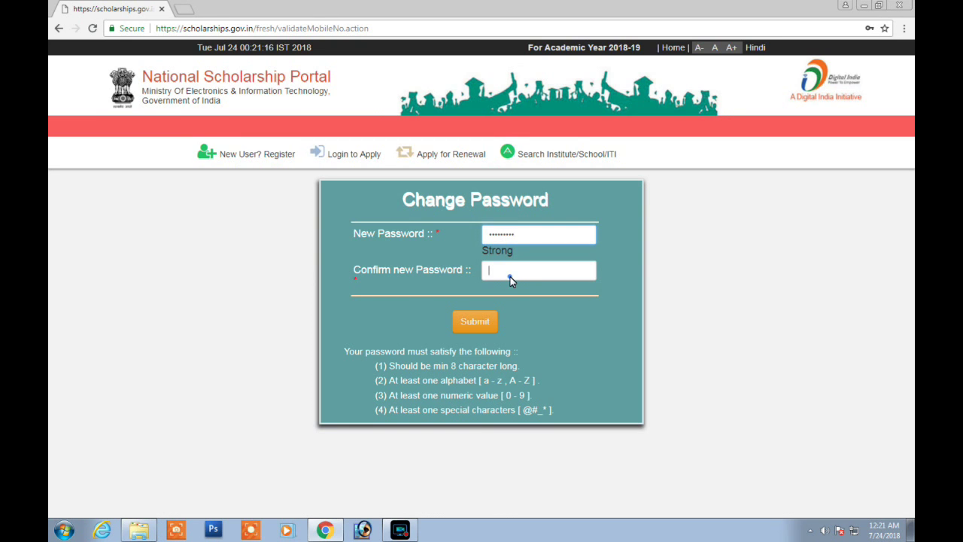
# Enter a new strong password, confirm it and submit
pyautogui.click(509, 277)
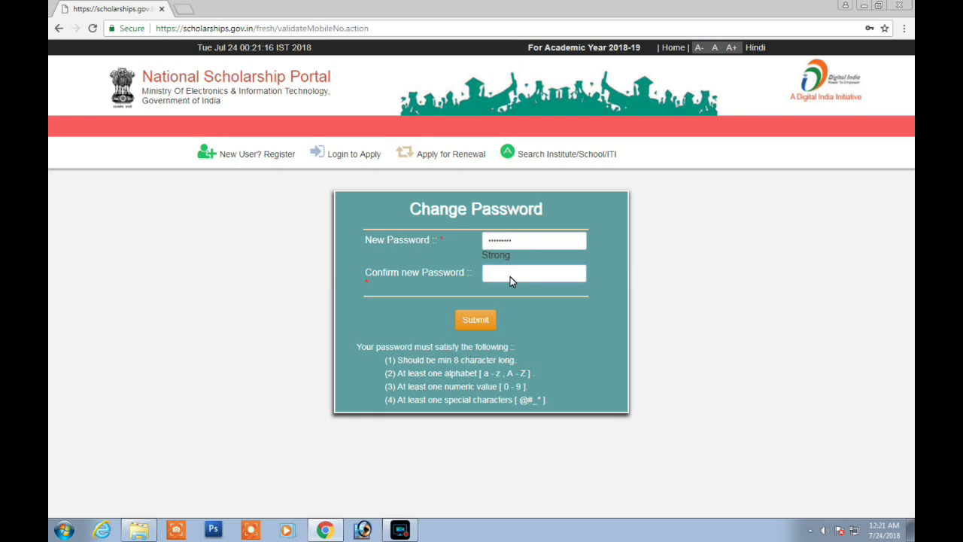
pyautogui.write('•••••')
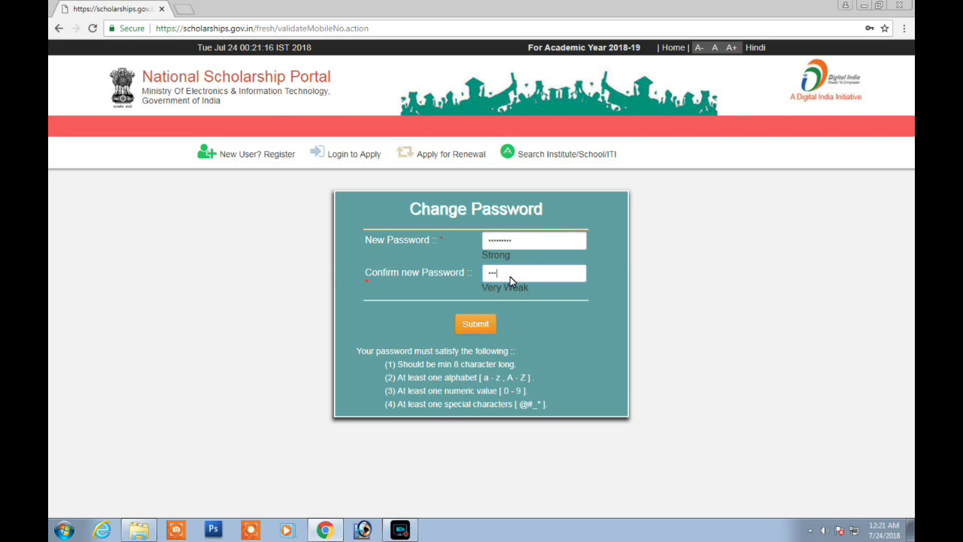
pyautogui.write('•••••')
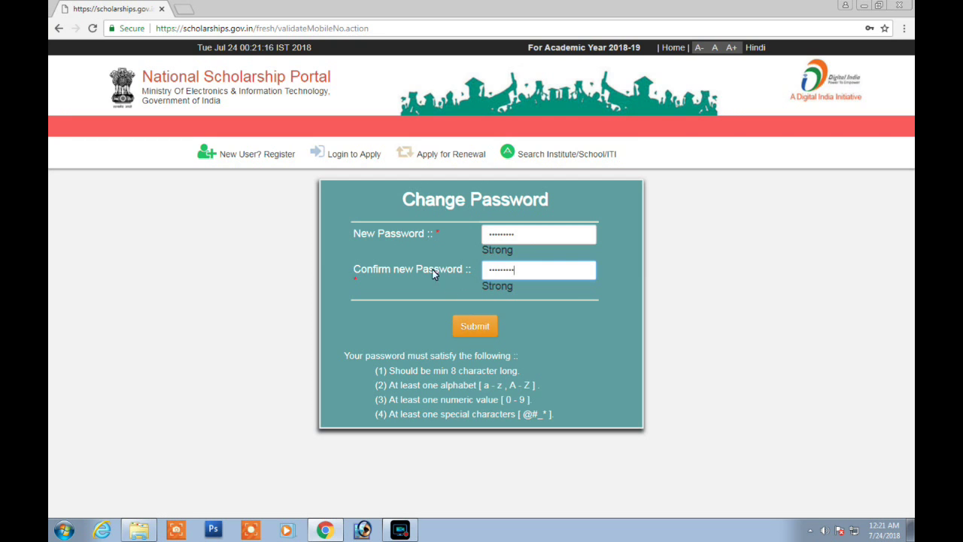
pyautogui.click(479, 329)
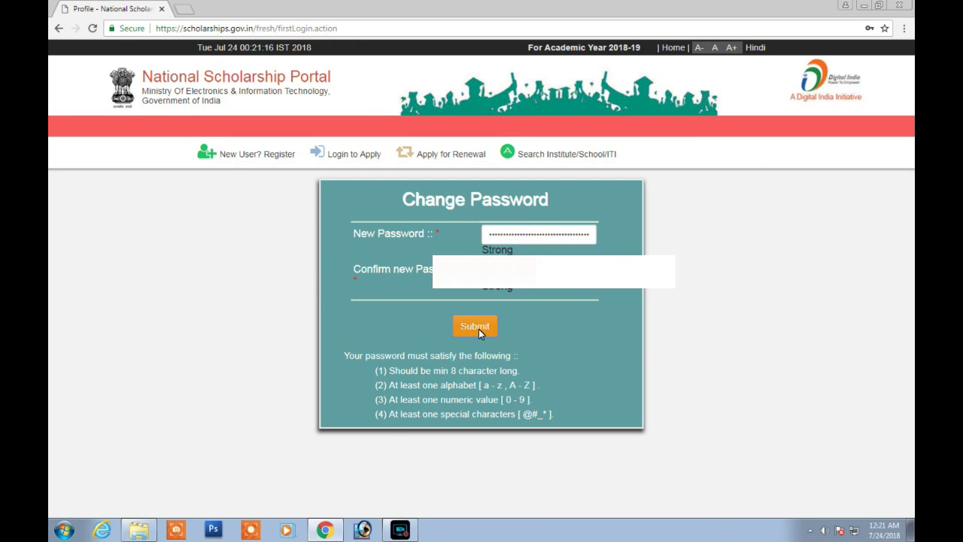
pyautogui.scroll(-2, 591, 300)
pyautogui.scroll(-1, 590, 300)
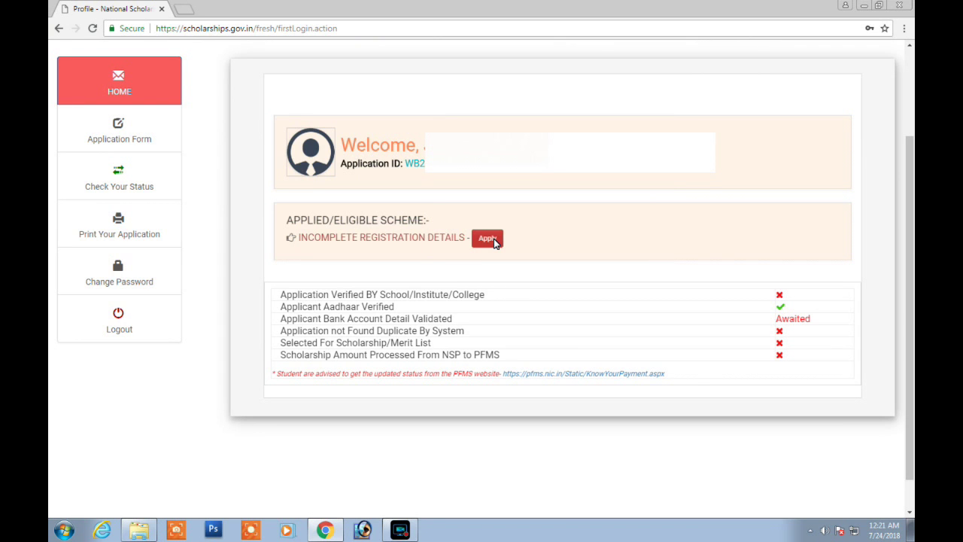
# Continue the registration with religion Muslim and category GENERAL
pyautogui.click(487, 240)
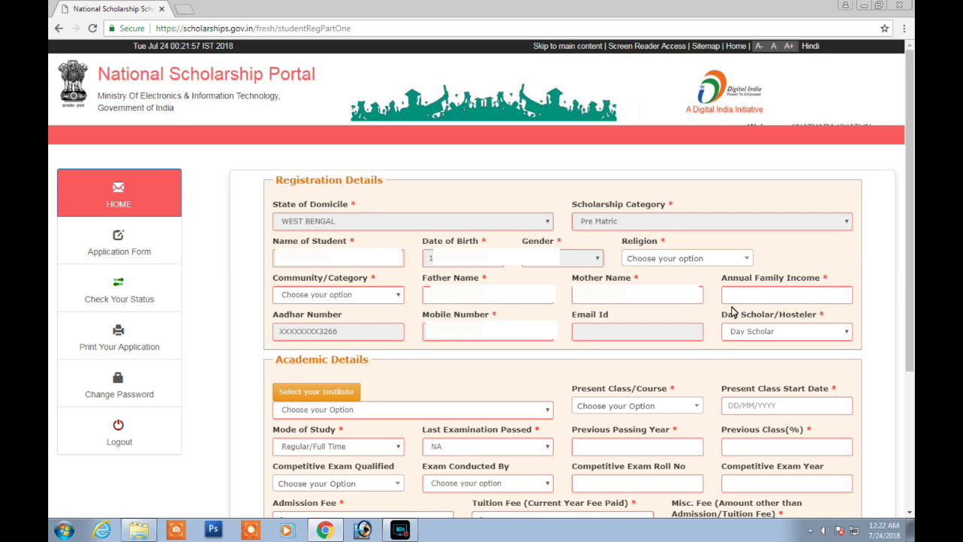
pyautogui.click(679, 256)
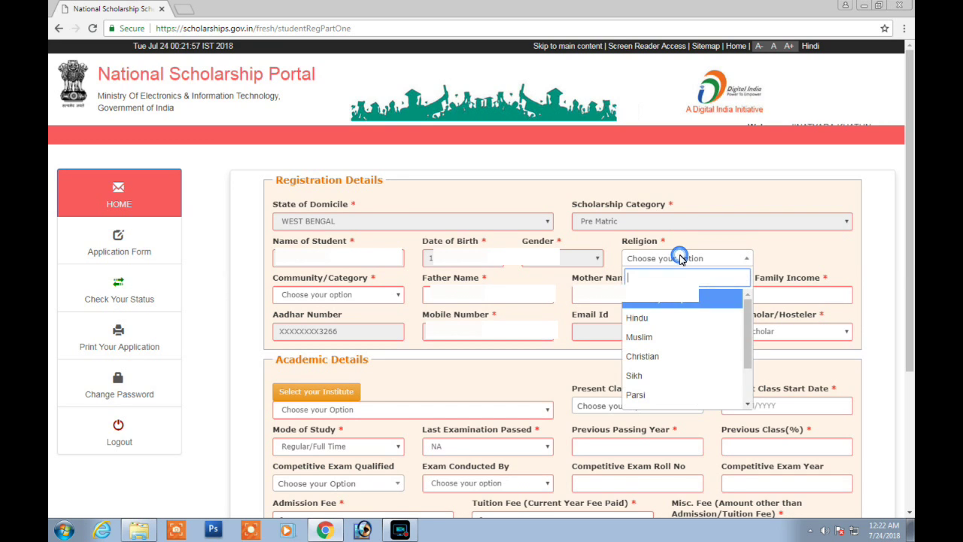
pyautogui.click(666, 339)
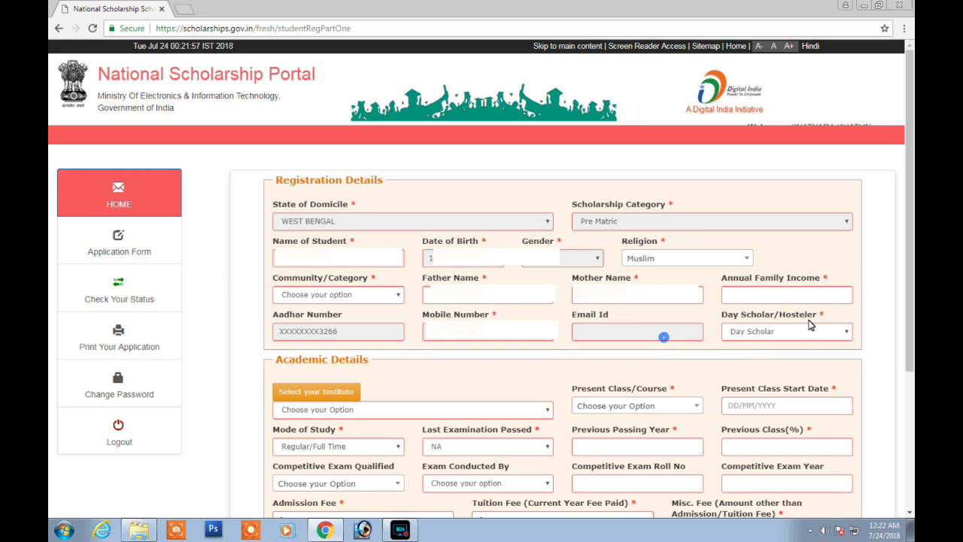
pyautogui.click(356, 295)
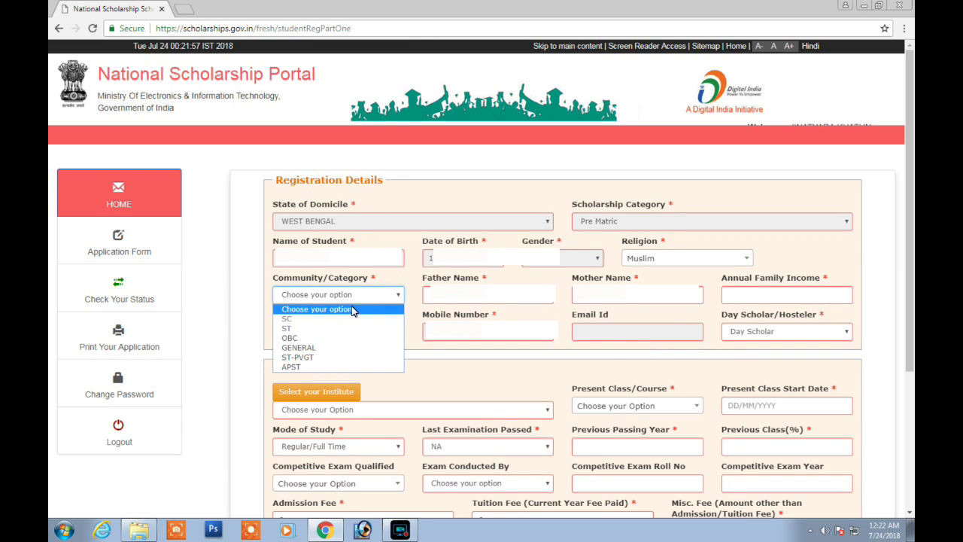
pyautogui.click(328, 352)
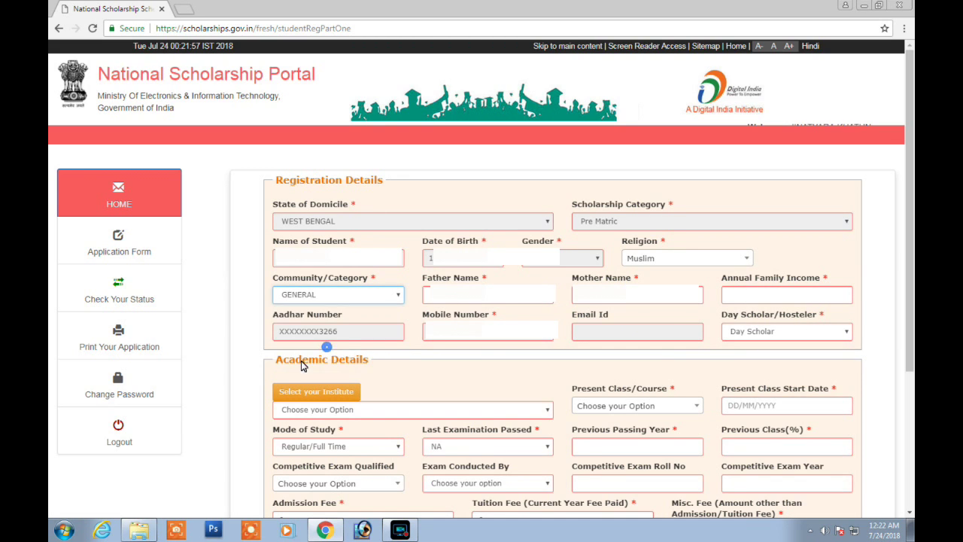
# Fill in the father's and mother's names and annual family income 40000
pyautogui.click(478, 304)
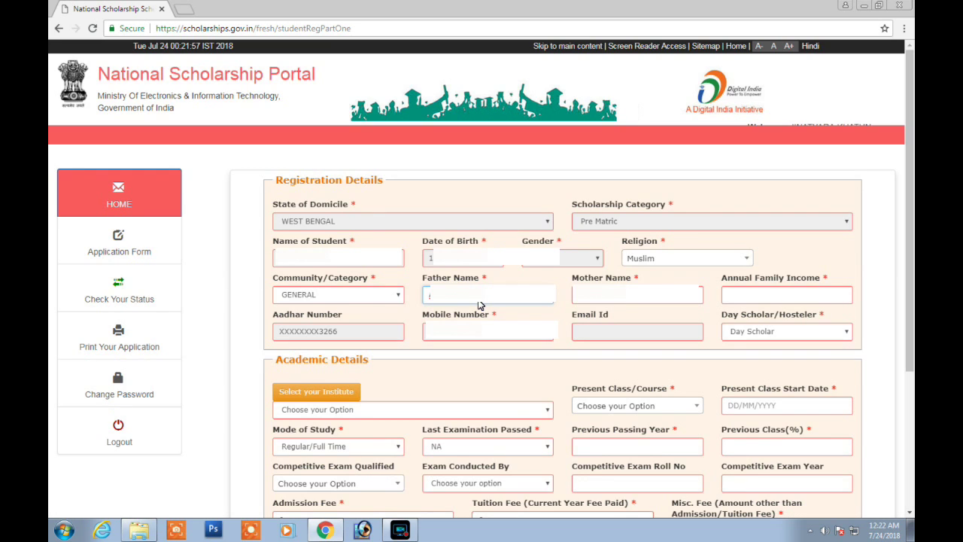
pyautogui.click(614, 304)
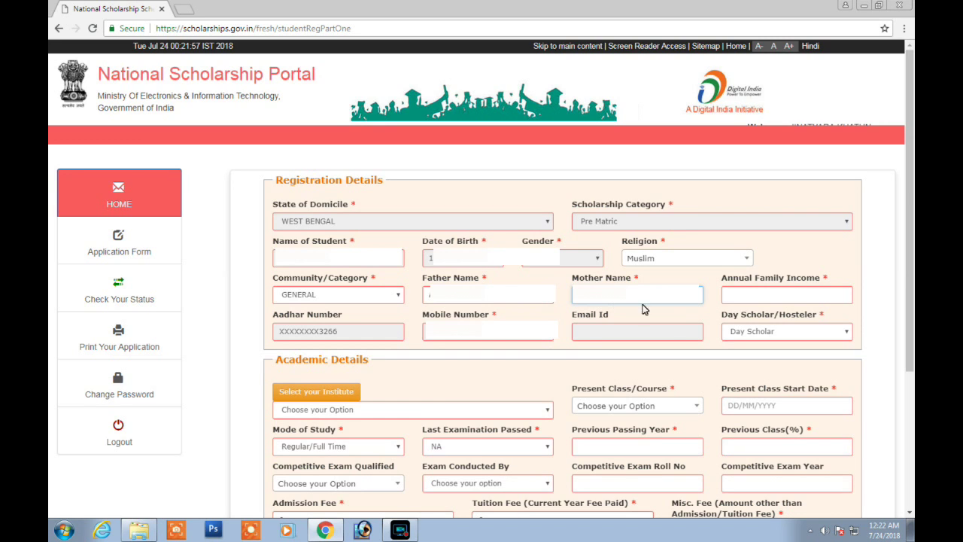
pyautogui.click(757, 300)
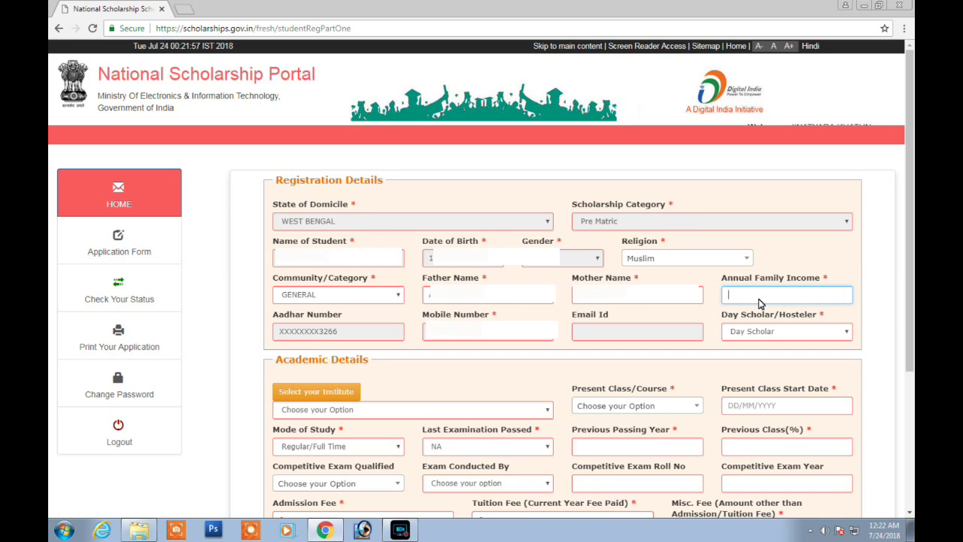
pyautogui.write('40000')
pyautogui.scroll(-1, 489, 372)
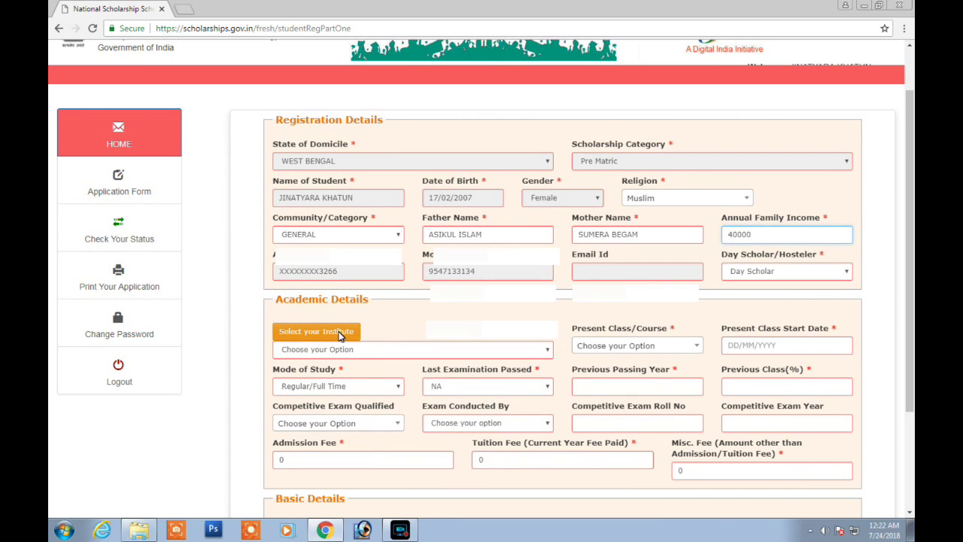
# Load the institution list for WEST BENGAL, MURSHIDABAD district
pyautogui.click(330, 331)
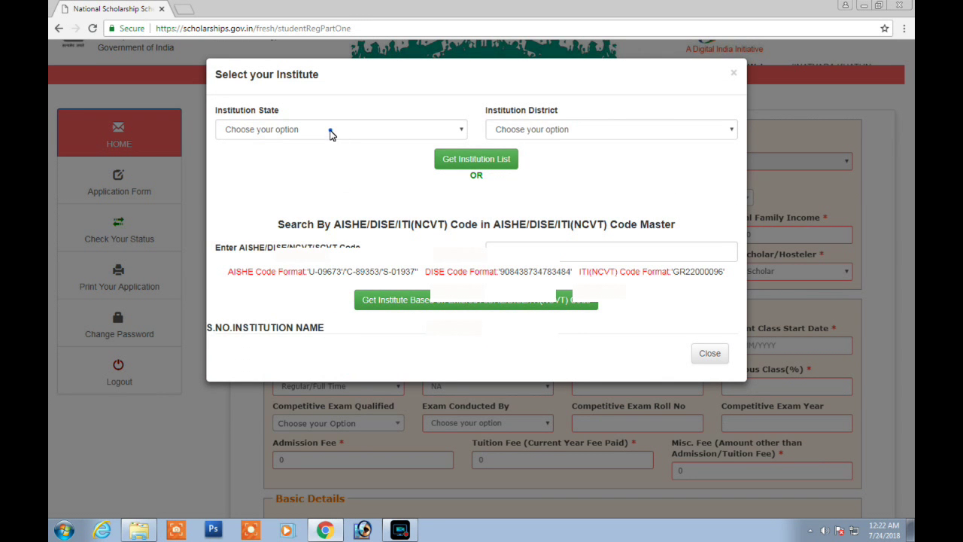
pyautogui.click(329, 130)
pyautogui.scroll(-5, 301, 243)
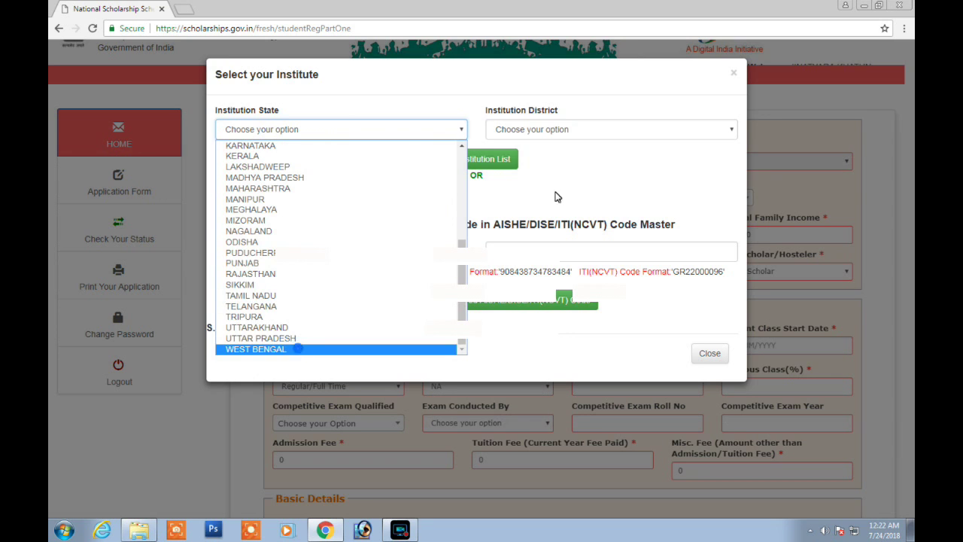
pyautogui.click(298, 352)
pyautogui.click(574, 130)
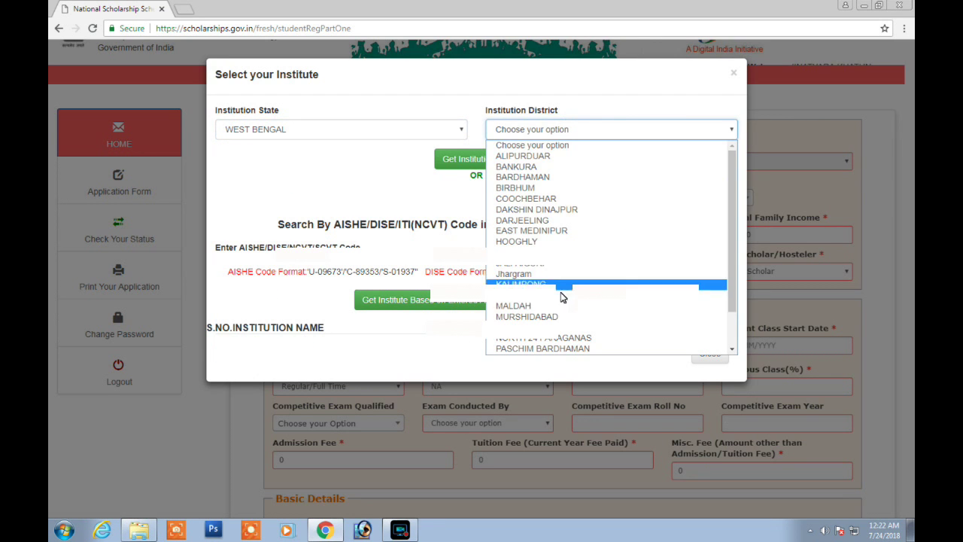
pyautogui.click(557, 317)
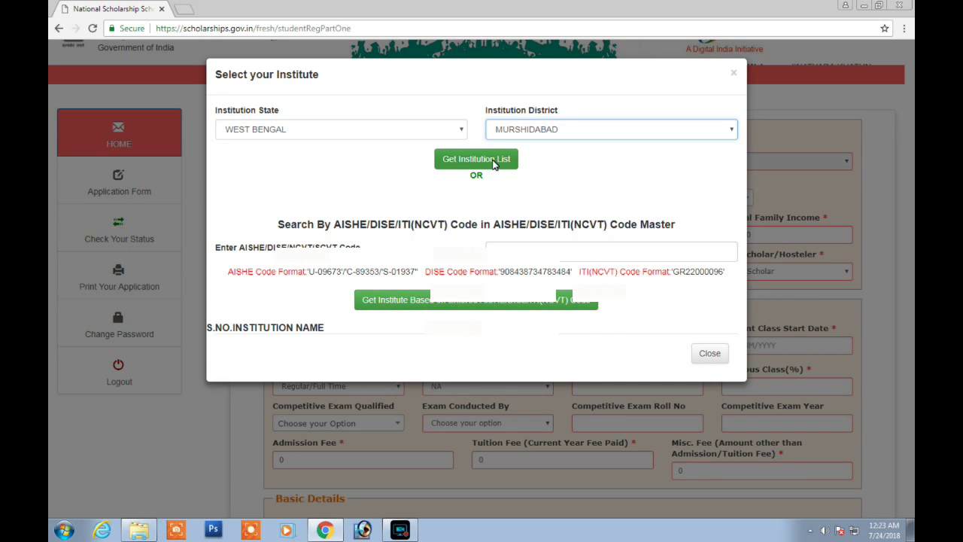
pyautogui.click(494, 165)
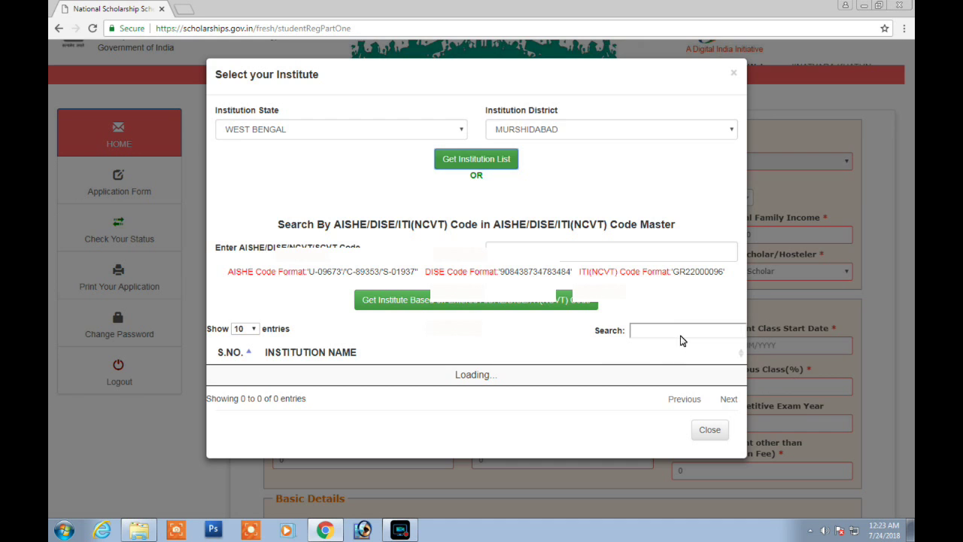
pyautogui.click(667, 329)
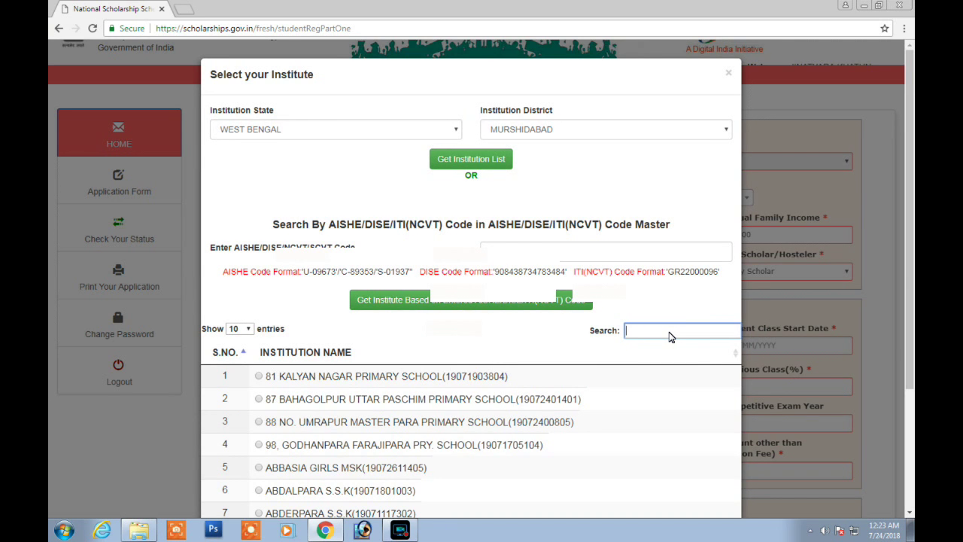
pyautogui.write('ALIN')
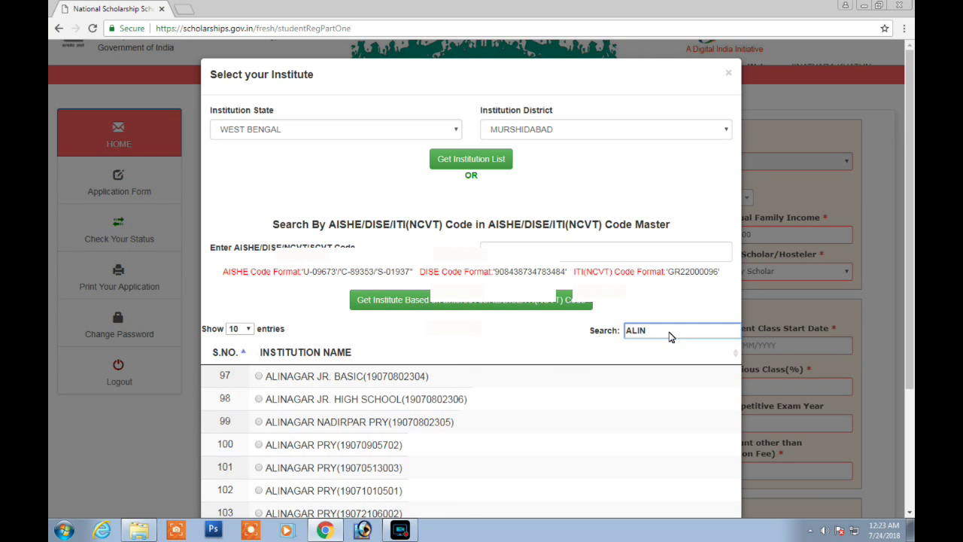
pyautogui.scroll(-2, 557, 436)
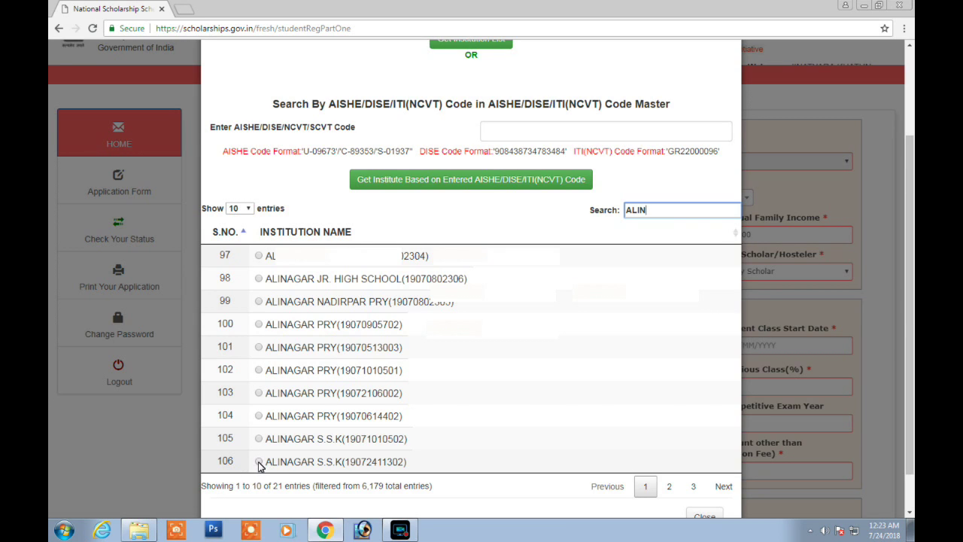
pyautogui.click(259, 463)
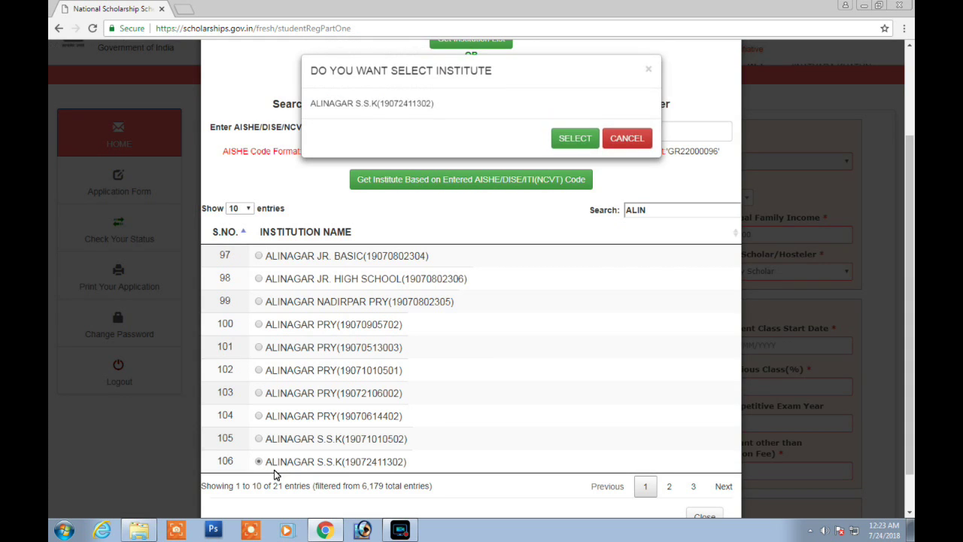
pyautogui.click(573, 143)
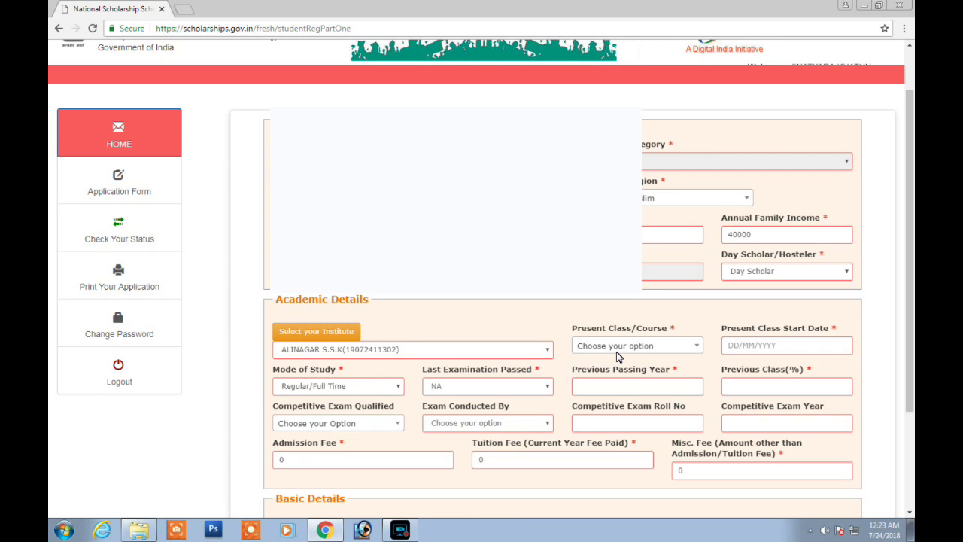
# Set present class to II with class start date 10/01/2018
pyautogui.scroll(-3, 618, 356)
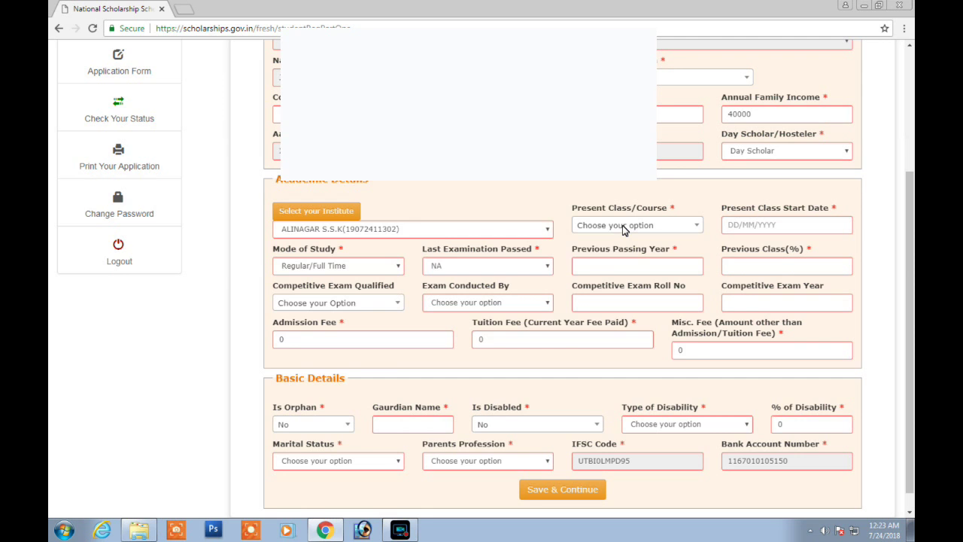
pyautogui.click(623, 229)
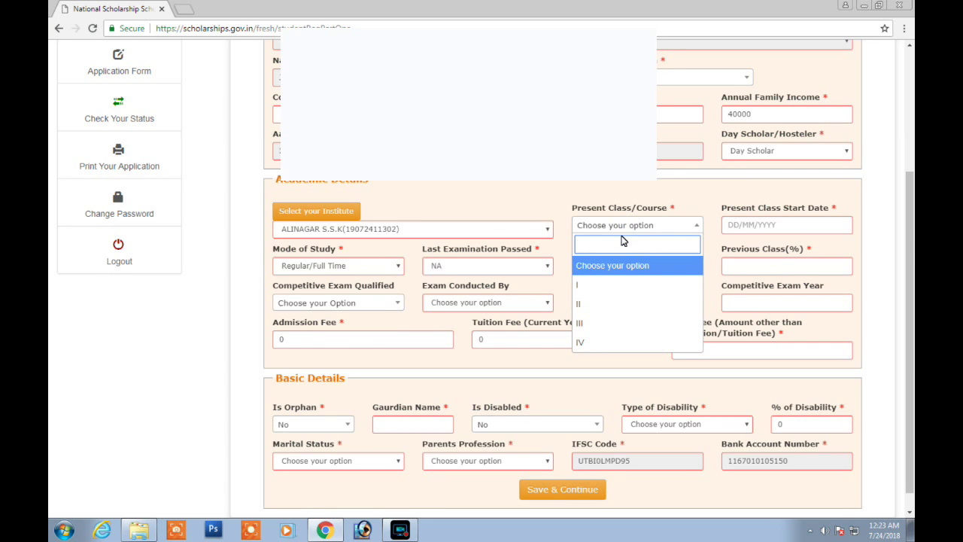
pyautogui.scroll(3, 515, 283)
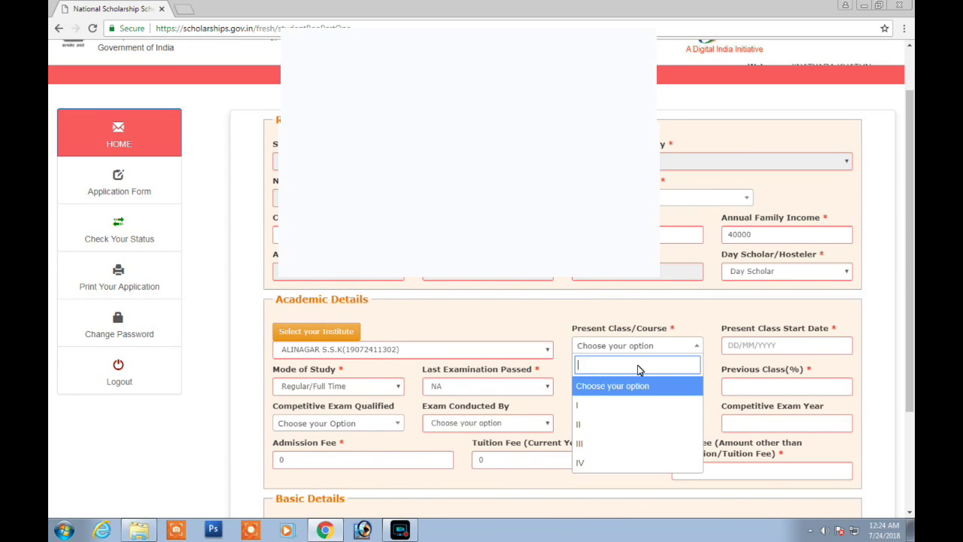
pyautogui.click(616, 424)
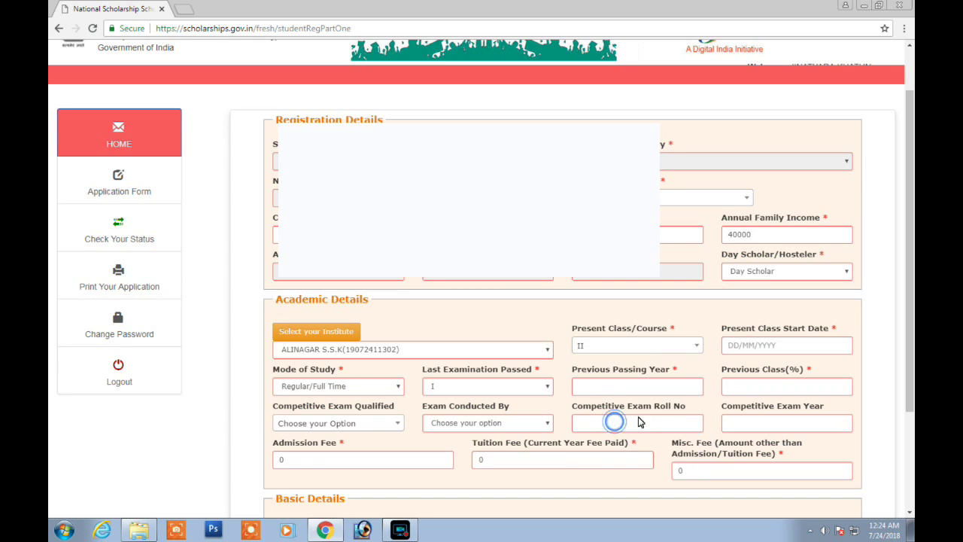
pyautogui.click(737, 350)
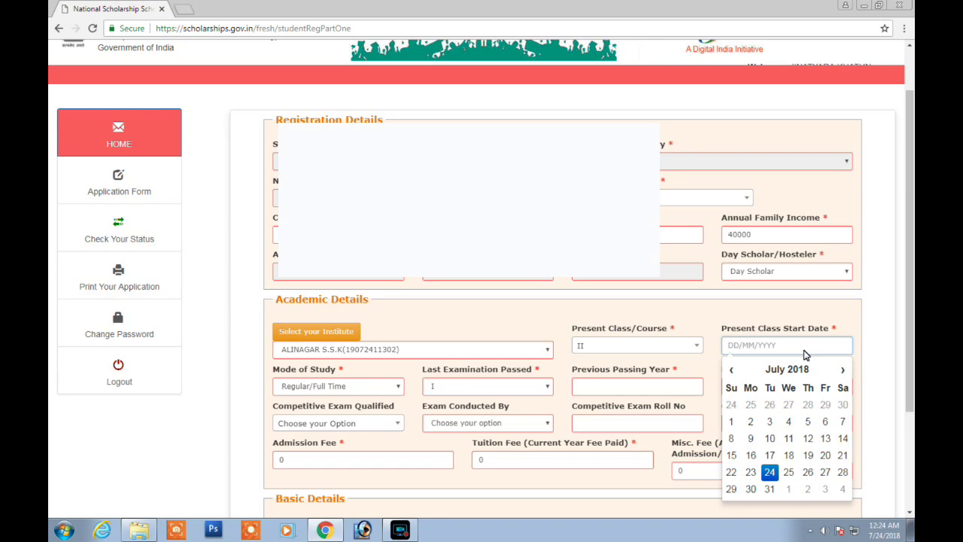
pyautogui.write('10/01/2018')
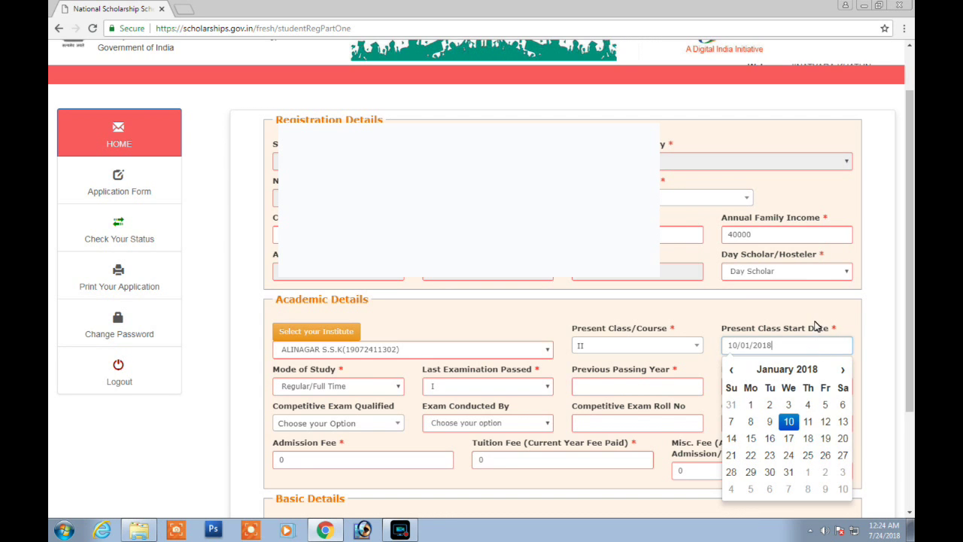
pyautogui.click(817, 324)
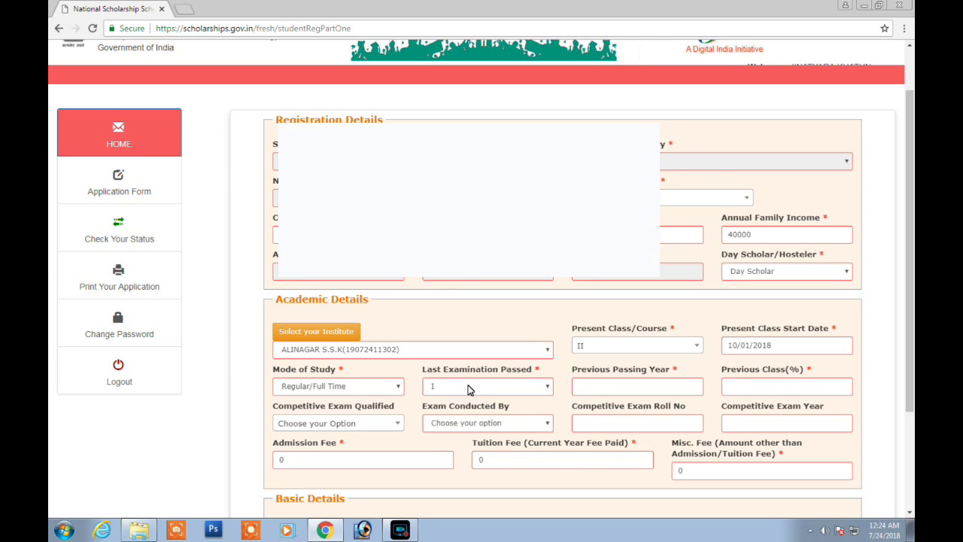
# Enter previous passing year 2017 and previous class percentage 89
pyautogui.click(621, 387)
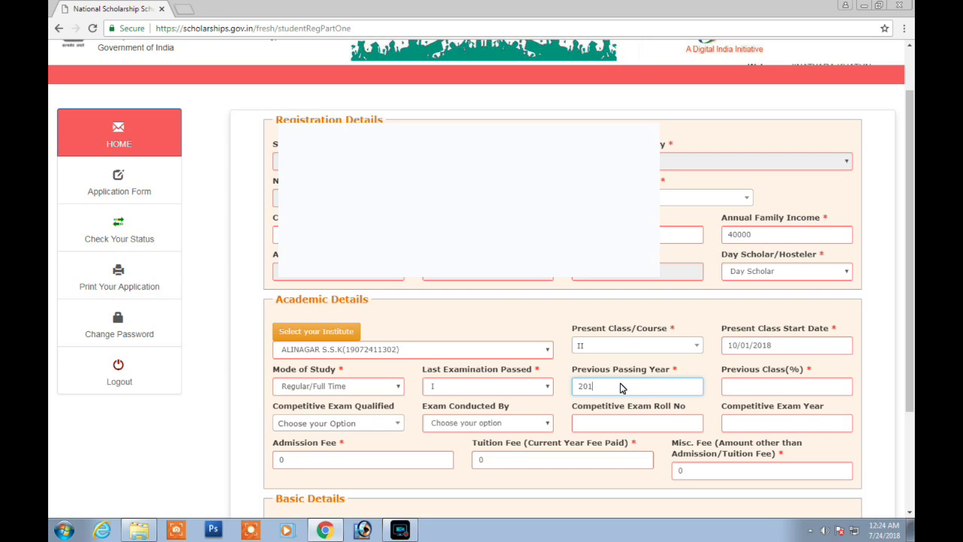
pyautogui.click(785, 389)
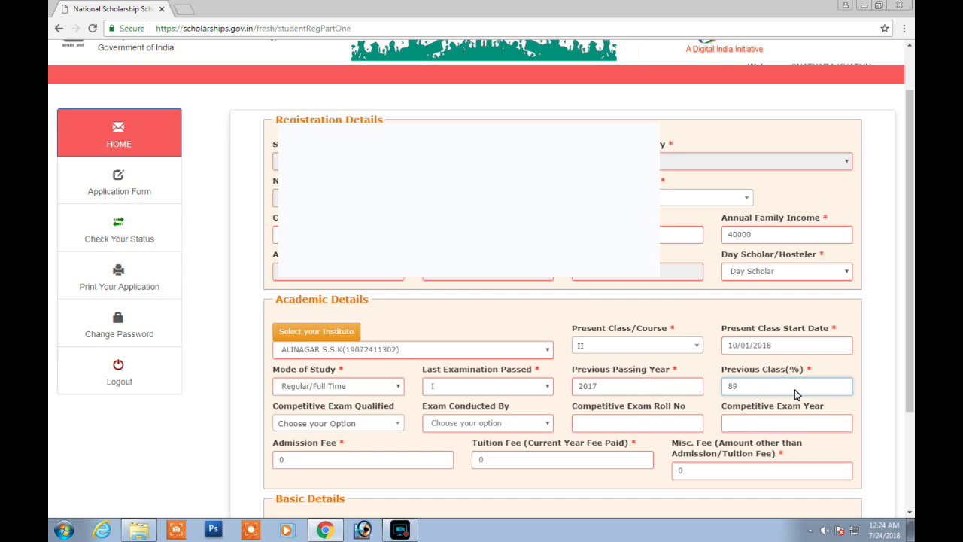
pyautogui.click(406, 440)
pyautogui.click(373, 424)
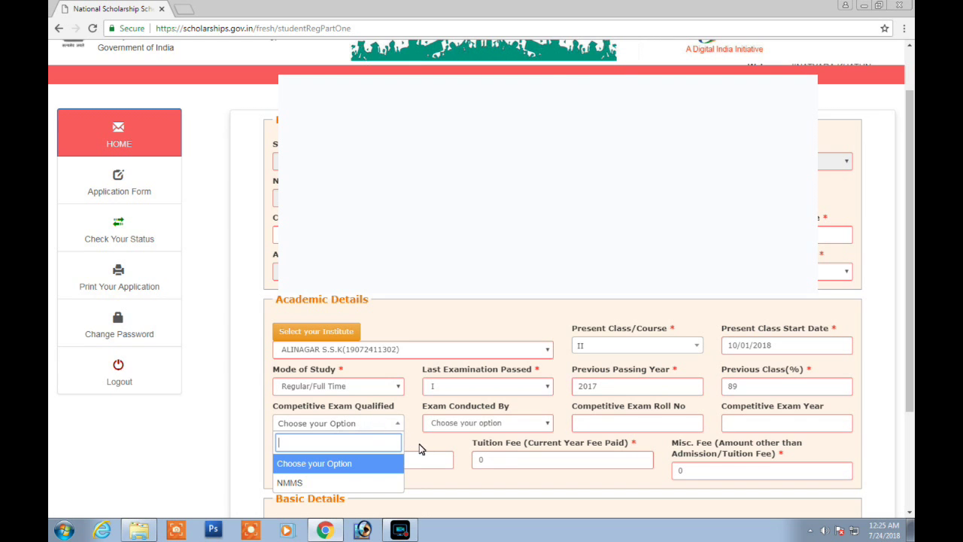
# Leave competitive exam unchanged and enter a tuition fee of 1200
pyautogui.click(420, 449)
pyautogui.scroll(-3, 572, 447)
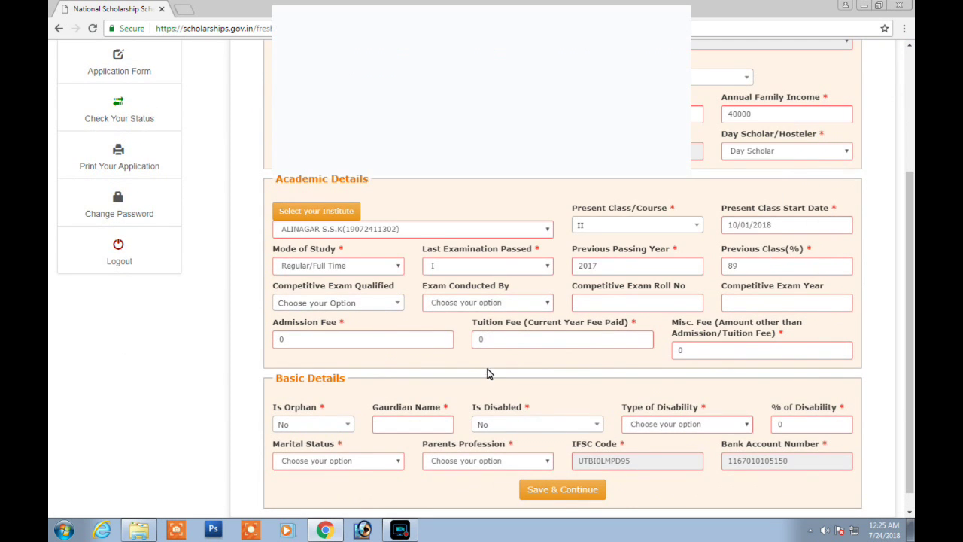
pyautogui.click(513, 343)
pyautogui.click(517, 348)
pyautogui.click(558, 393)
pyautogui.scroll(-1, 348, 457)
# Set marital status to Un Married and parents' profession to Beedi Worker
pyautogui.click(369, 441)
pyautogui.click(348, 483)
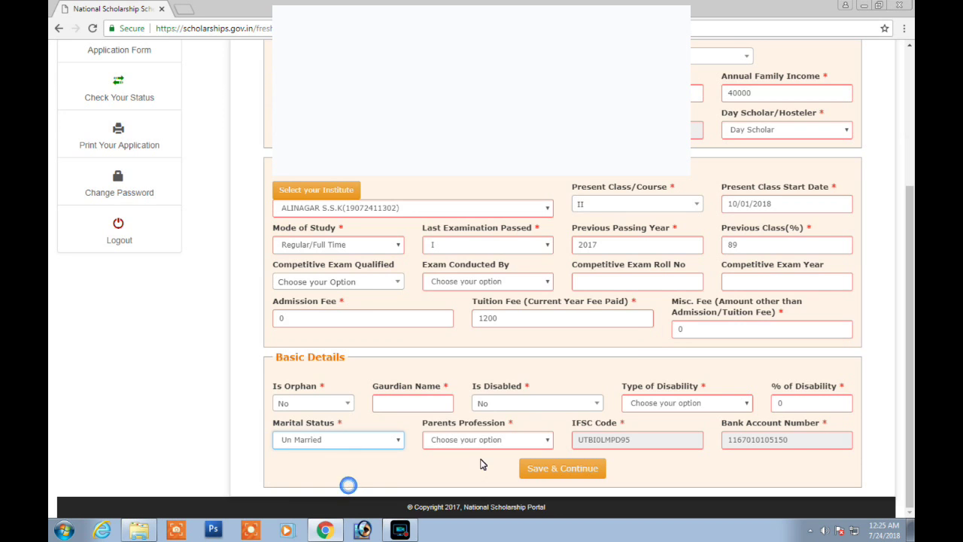
pyautogui.click(480, 446)
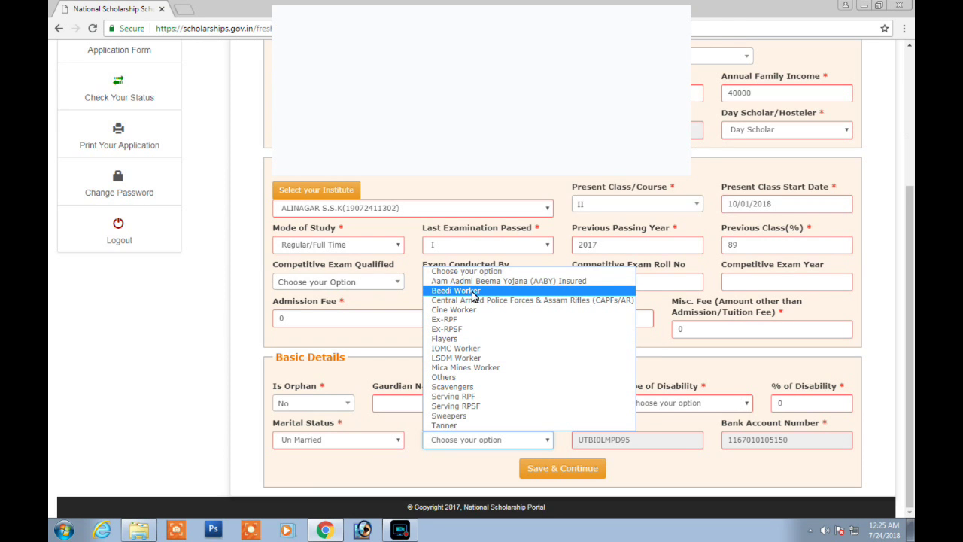
pyautogui.click(474, 295)
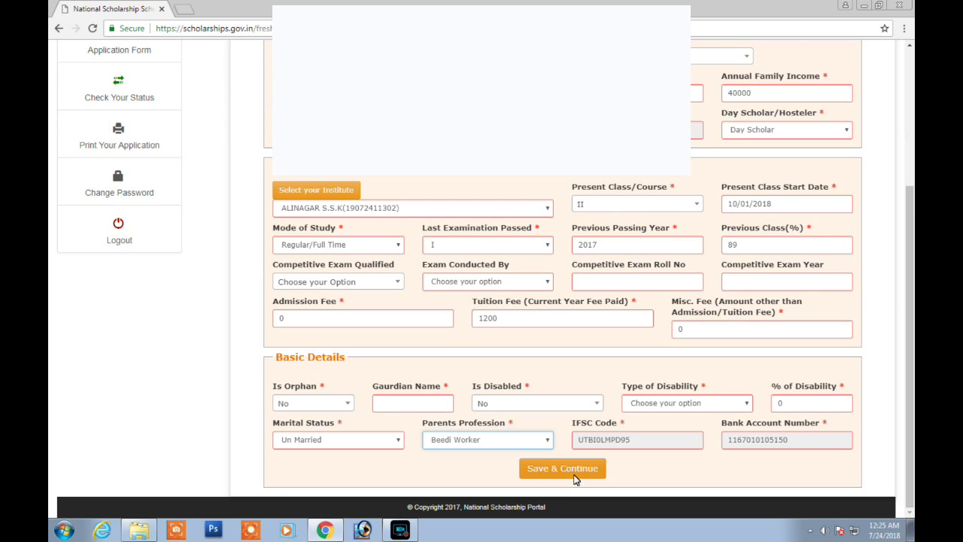
# Save the first page of the application and continue to the contact details
pyautogui.click(578, 470)
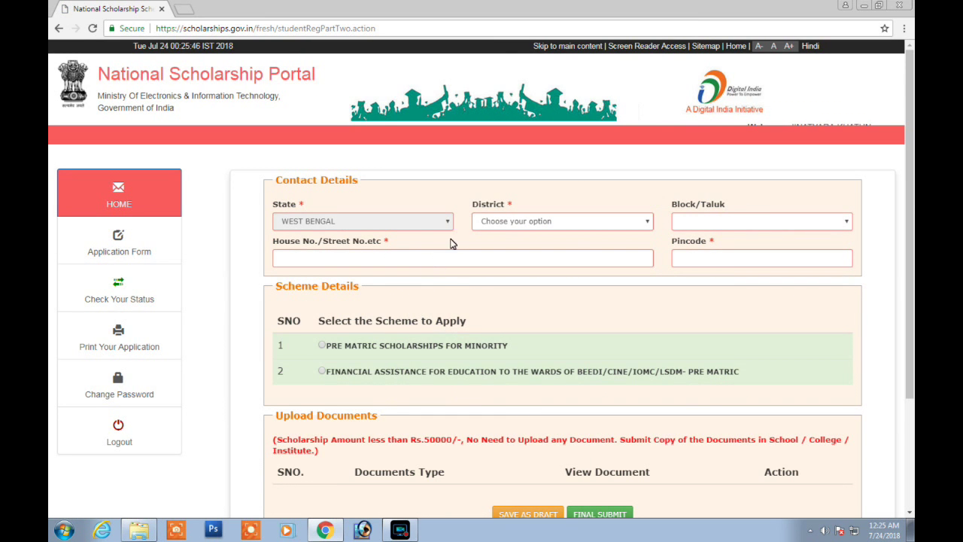
pyautogui.scroll(-1, 359, 256)
pyautogui.scroll(-1, 359, 256)
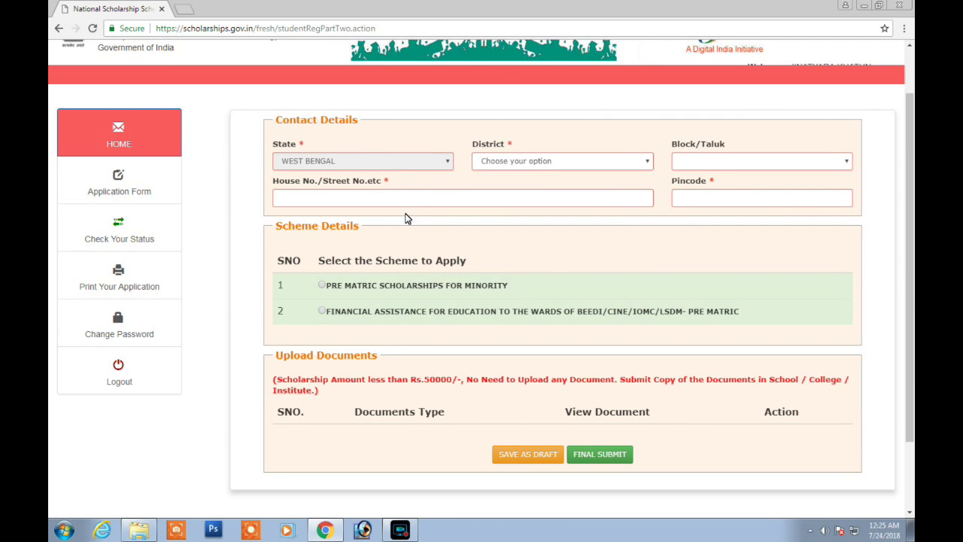
# Set the contact district to MURSHIDABAD and the block to Suti - II
pyautogui.click(535, 162)
pyautogui.click(535, 162)
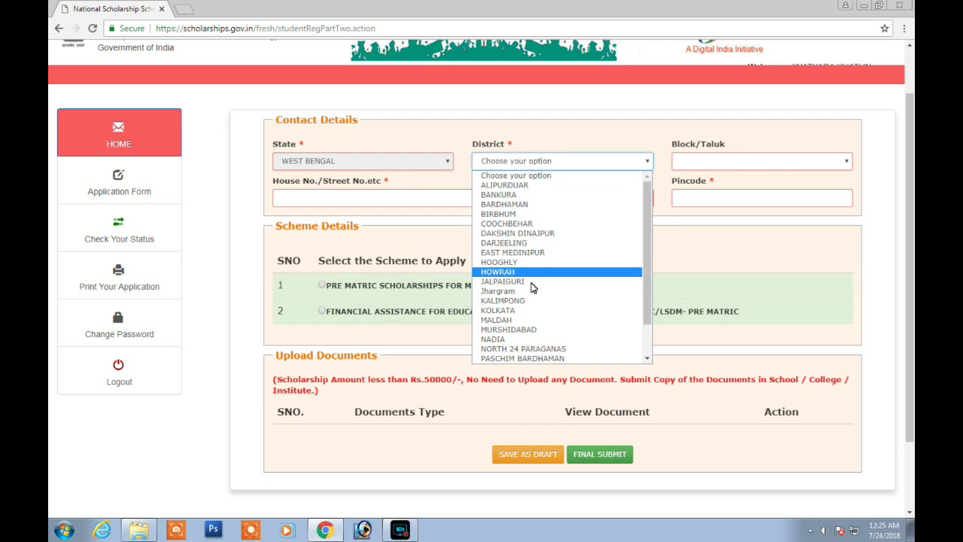
pyautogui.click(521, 329)
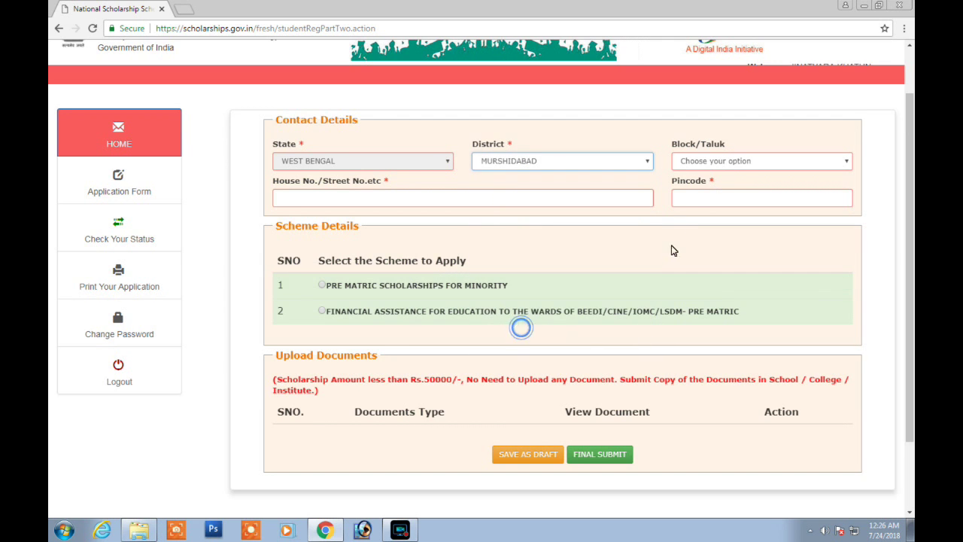
pyautogui.click(715, 163)
pyautogui.scroll(-3, 715, 293)
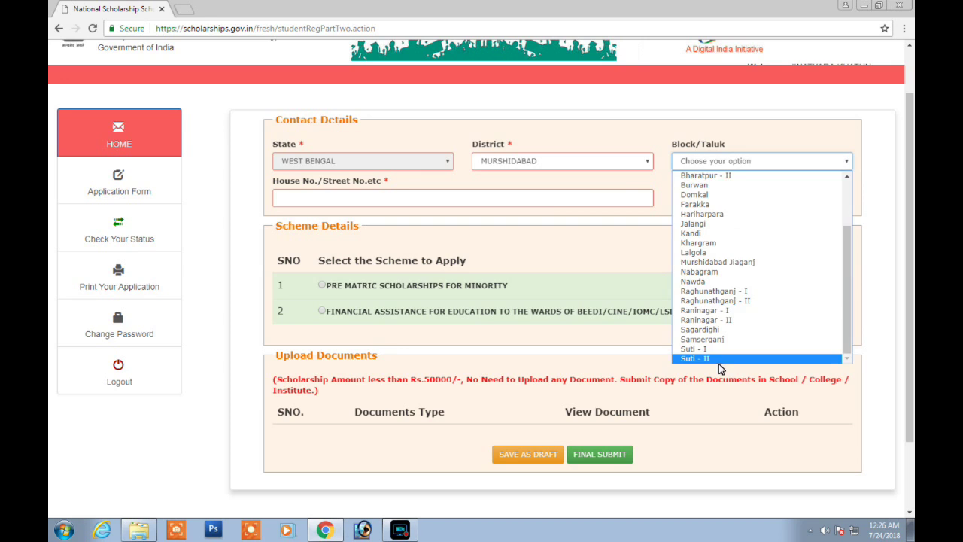
pyautogui.click(716, 358)
# Enter the pincode and house address, then select PRE MATRIC SCHOLARSHIPS FOR MINORITY
pyautogui.click(695, 203)
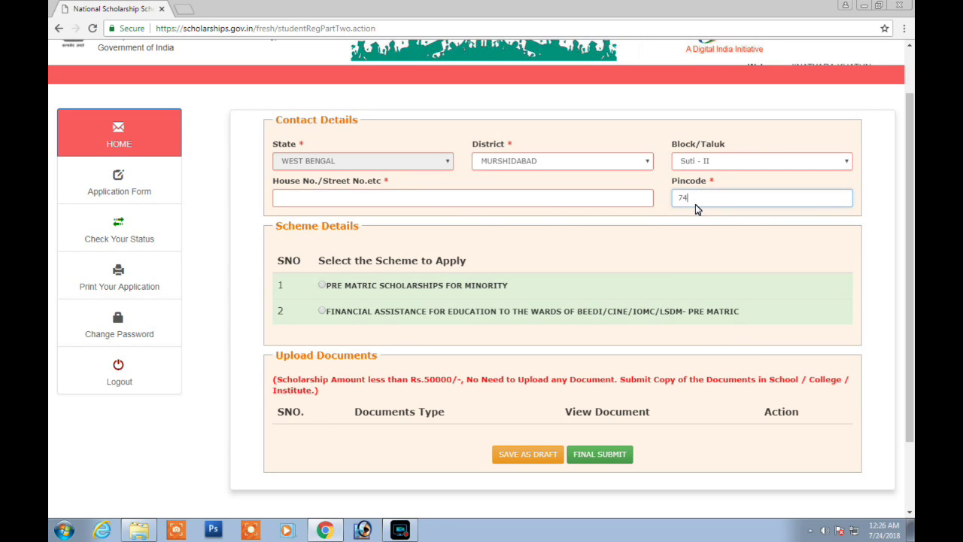
pyautogui.scroll(2, 452, 272)
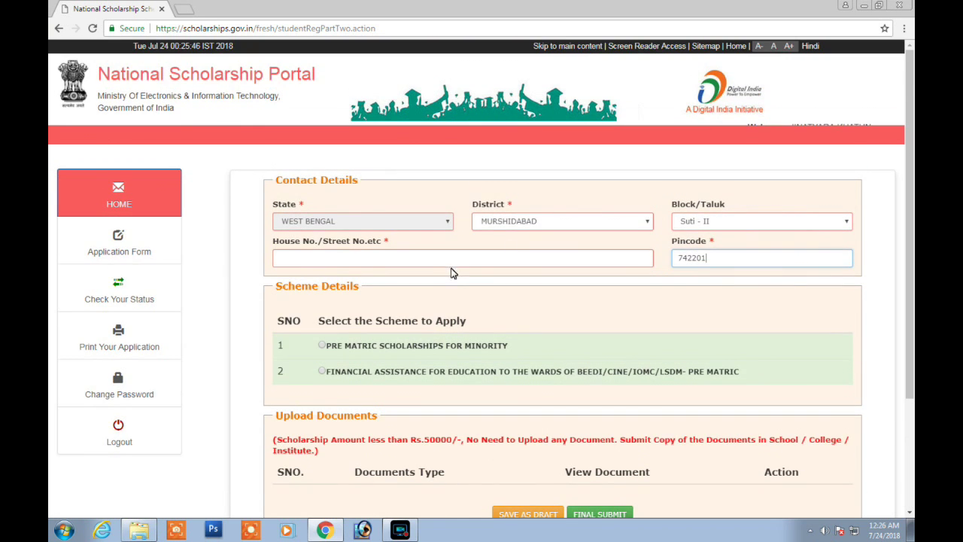
pyautogui.click(324, 269)
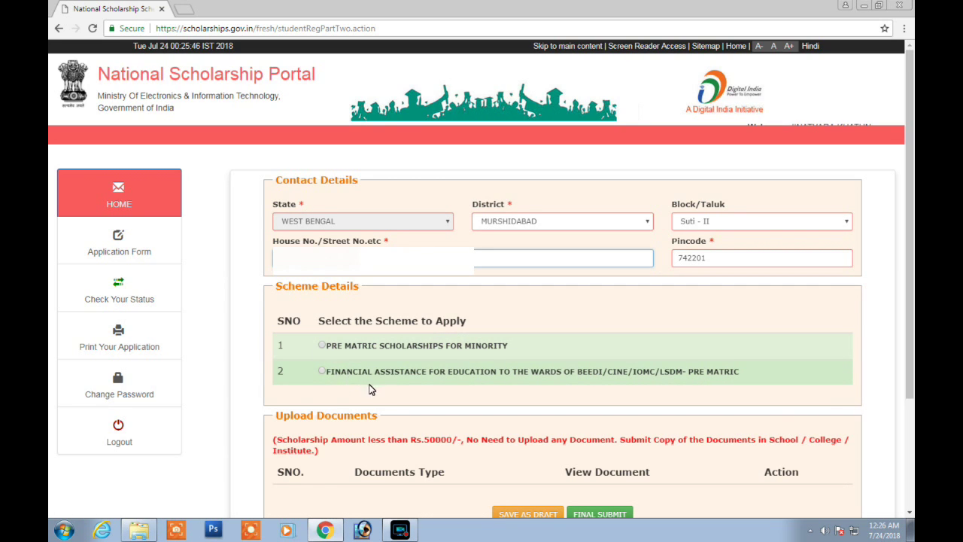
pyautogui.click(322, 345)
pyautogui.scroll(-3, 409, 392)
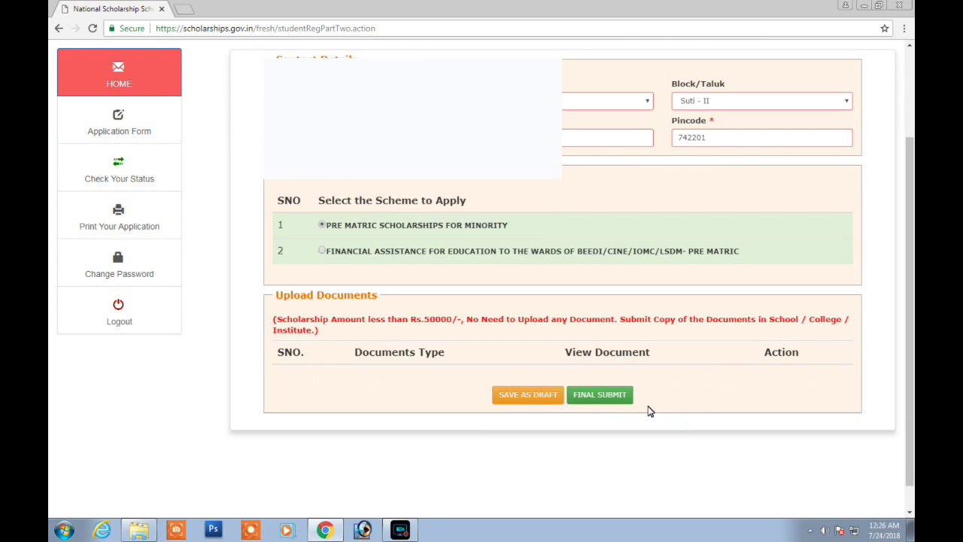